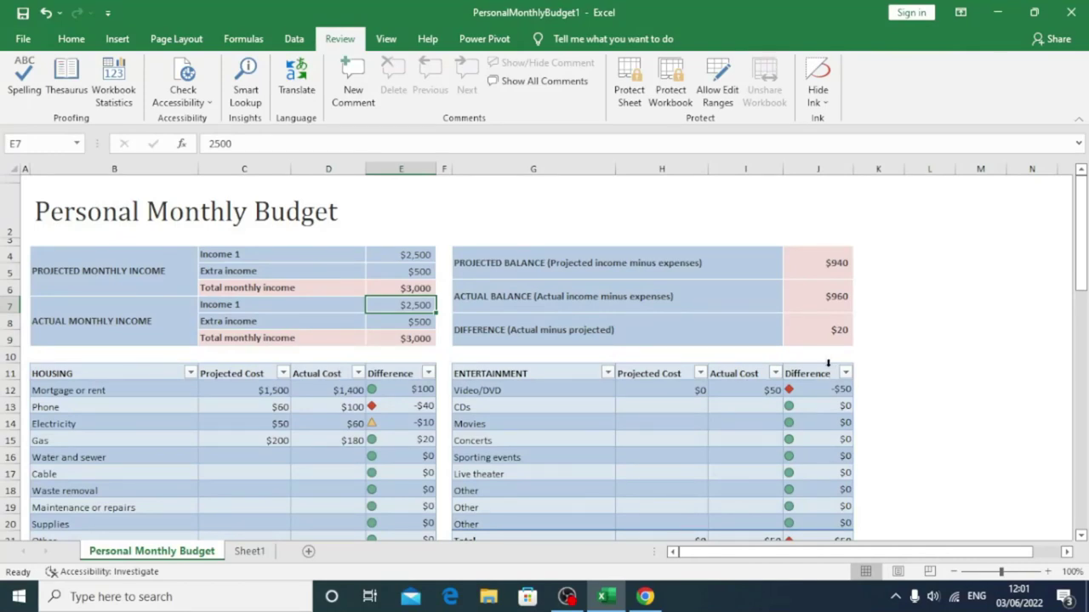
Step: Run Check Accessibility on the Personal Monthly Budget workbook from the Review tab
click(199, 104)
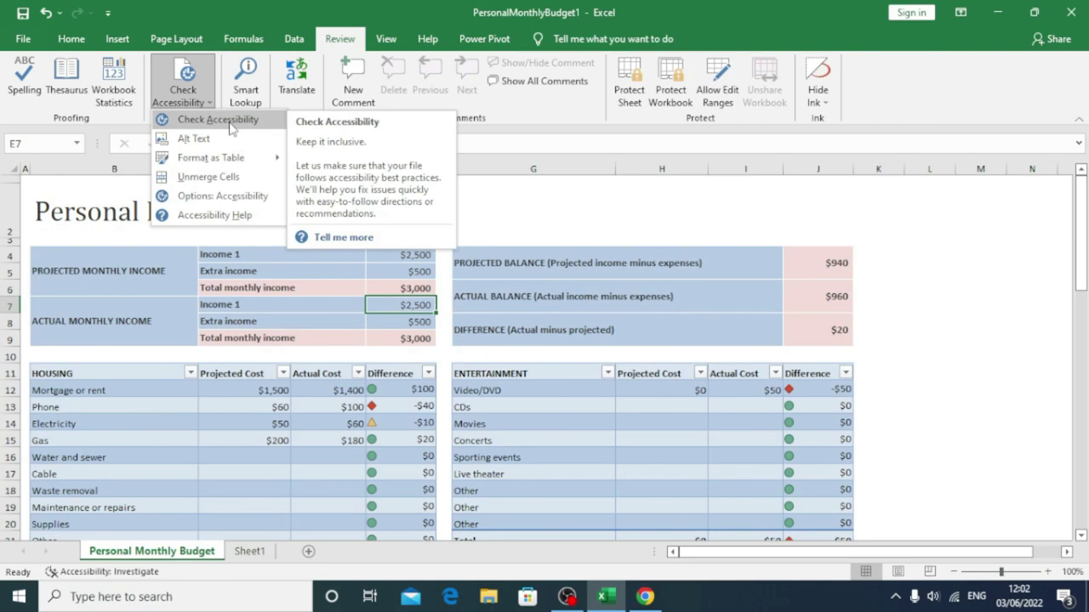
click(564, 208)
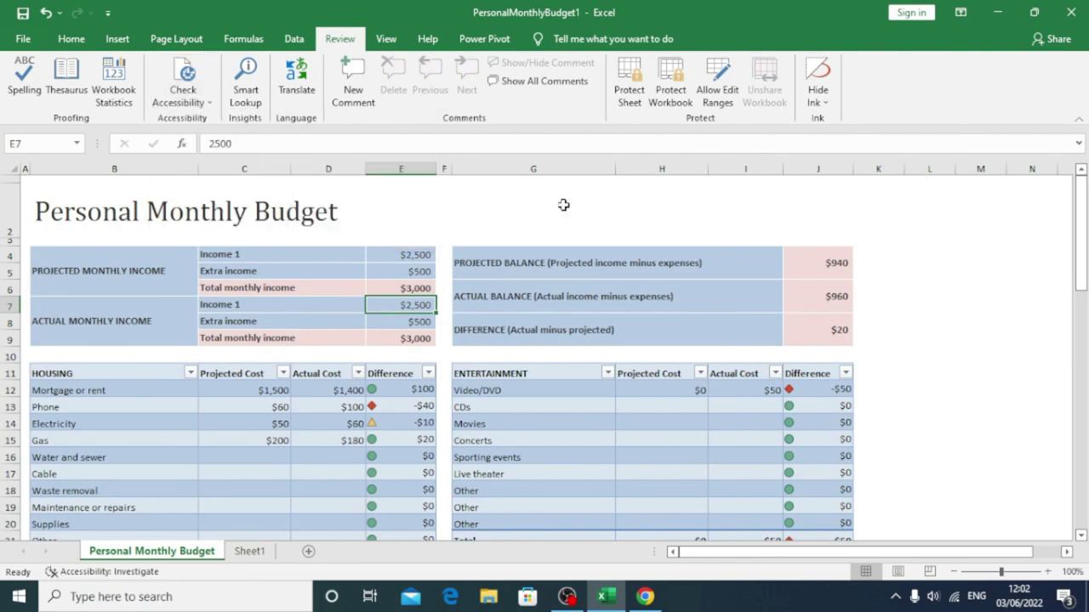
click(182, 100)
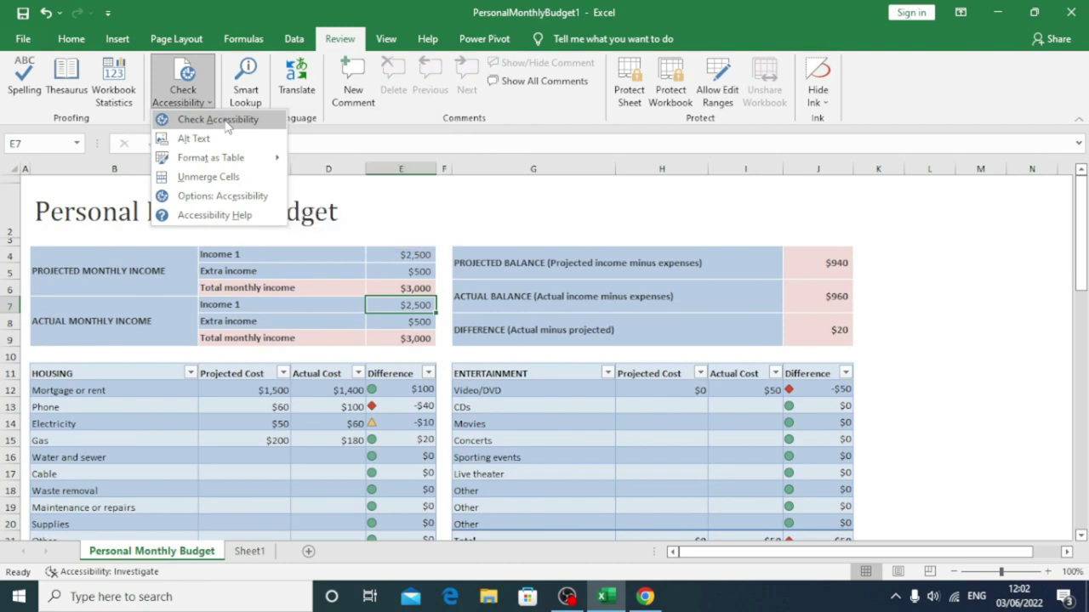
click(223, 121)
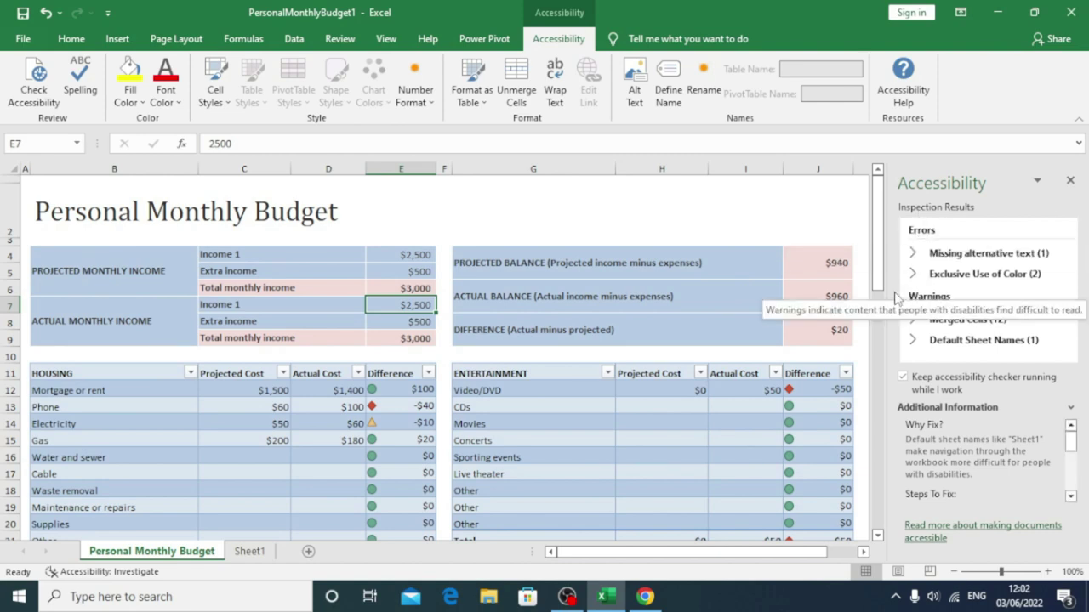
Step: Locate Picture 2 on Sheet1 lacking alt text and colour-only flagged cells E4:E5
click(915, 255)
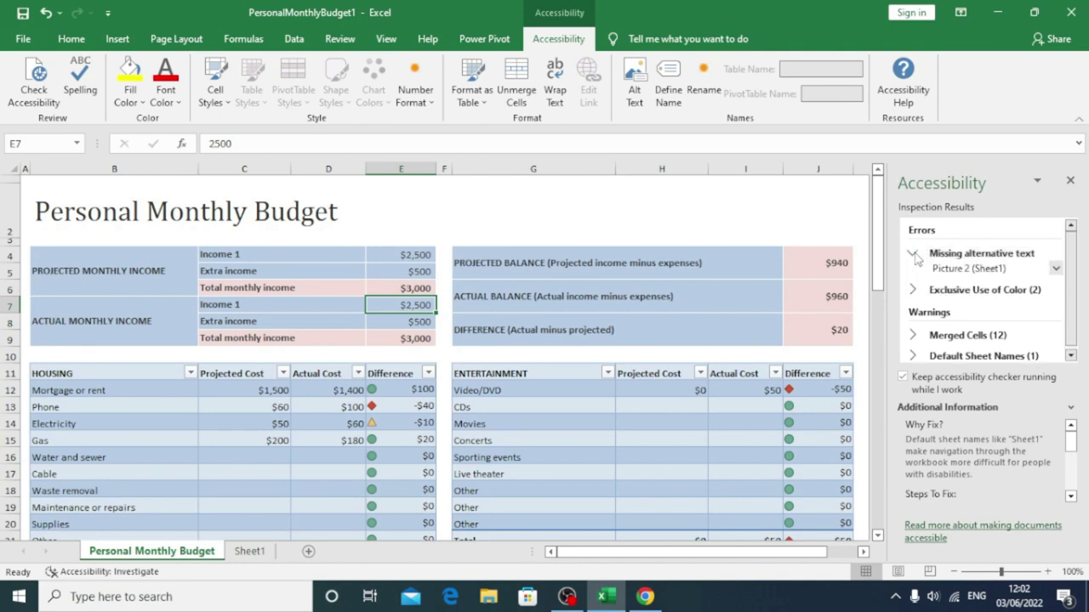
click(962, 272)
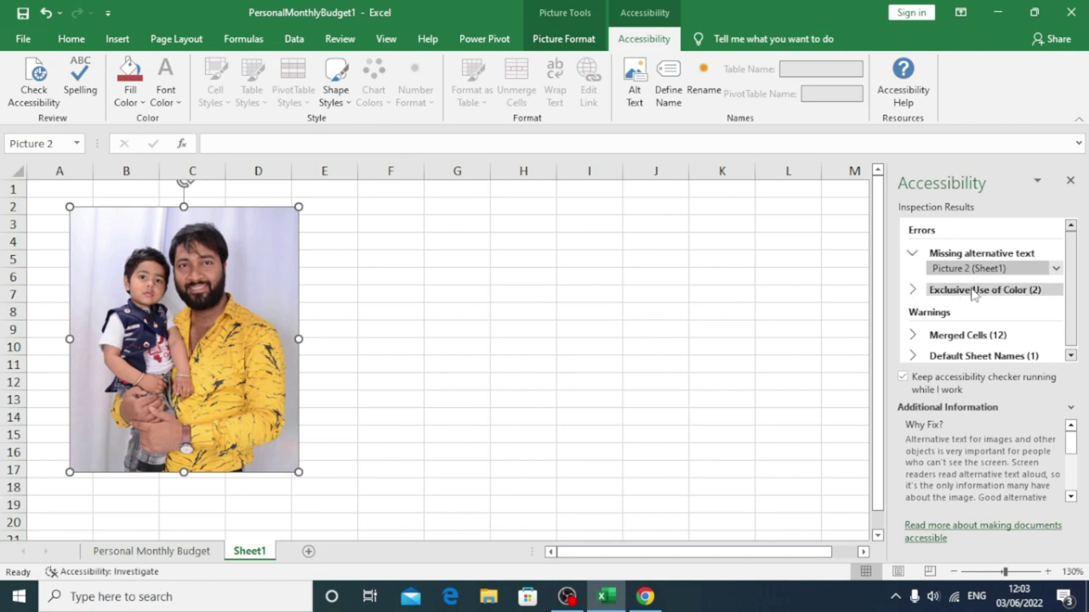
click(914, 291)
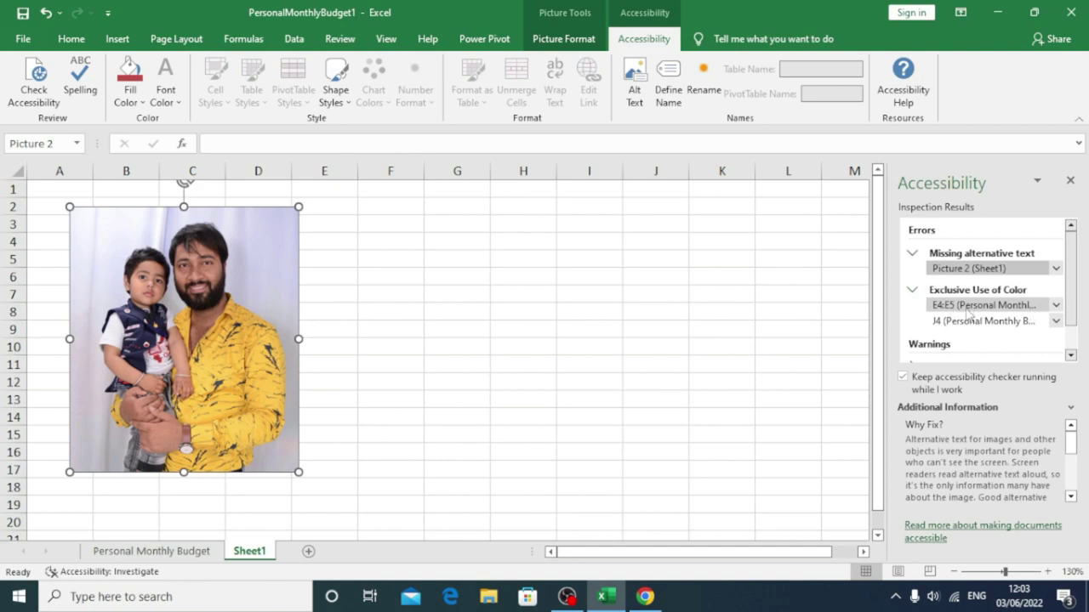
click(961, 306)
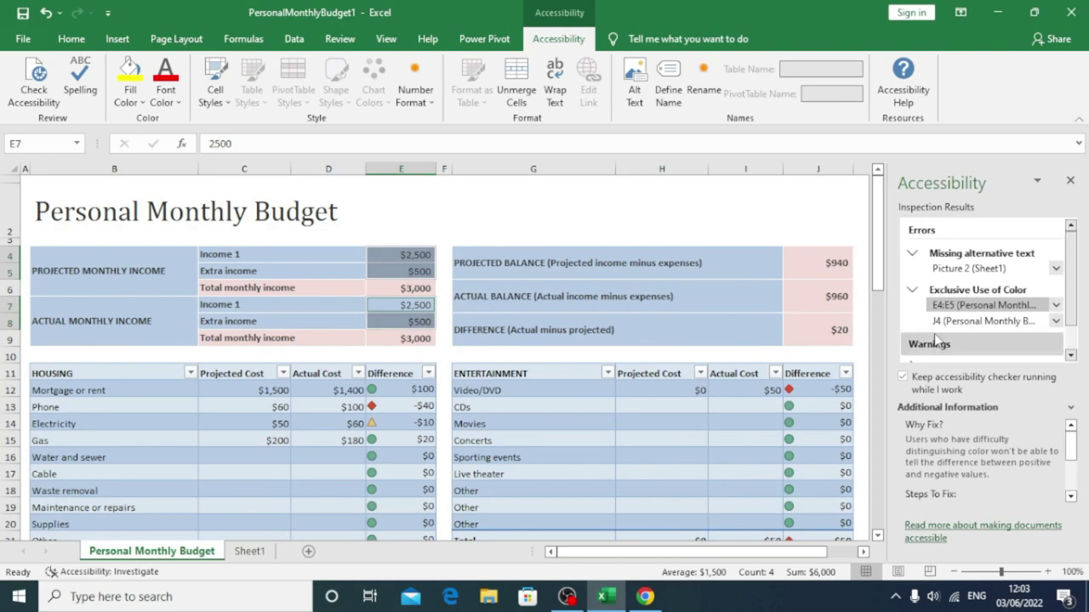
Step: Jump between the colour-flagged ranges E4:E5 and J4 on the budget sheet
click(982, 321)
click(981, 306)
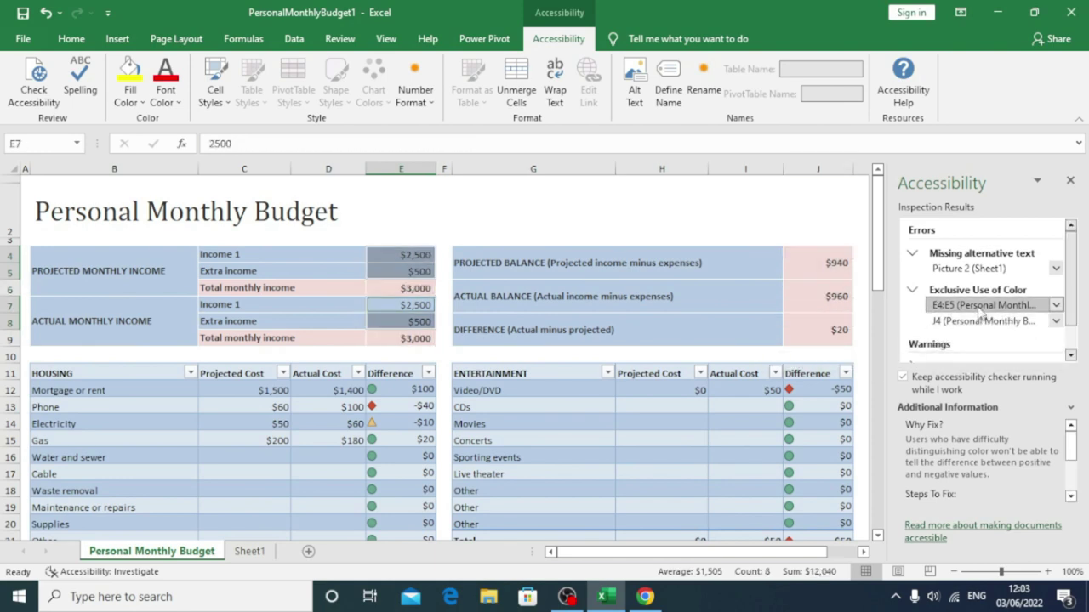
click(978, 322)
click(974, 307)
click(972, 320)
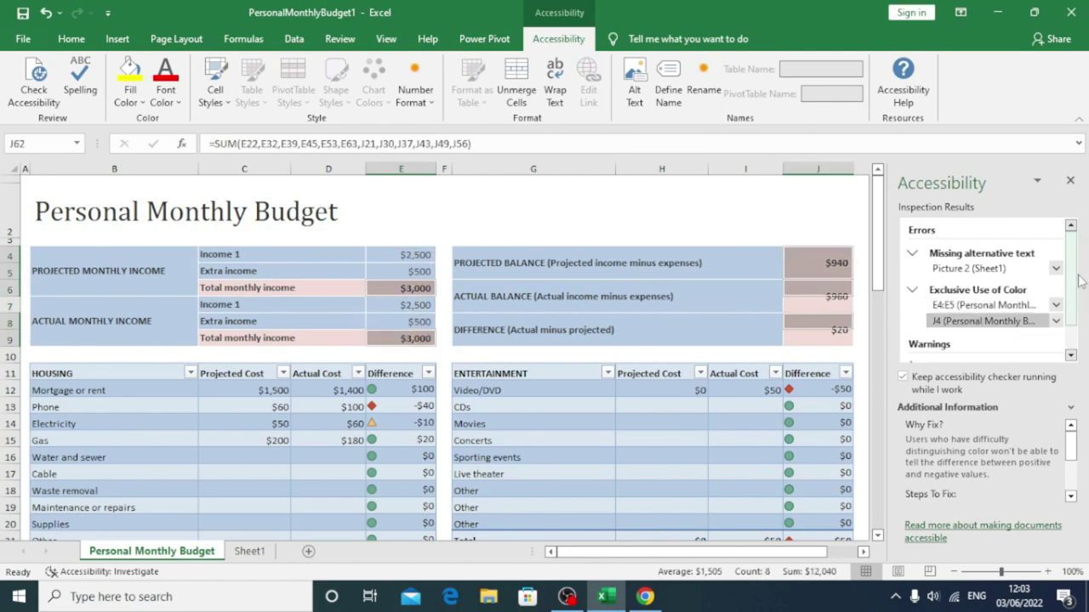
scroll(1068, 283, down, 1)
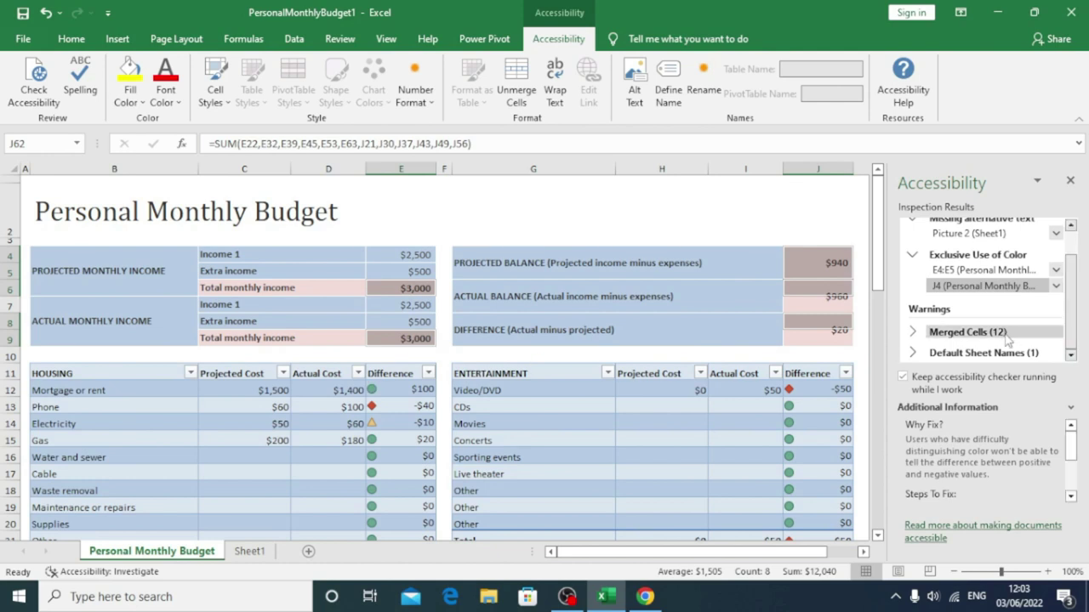
Step: Visit the merged ranges G22:J22, G31:J31, G38:J38, G44:J44 and G50:J50
click(927, 334)
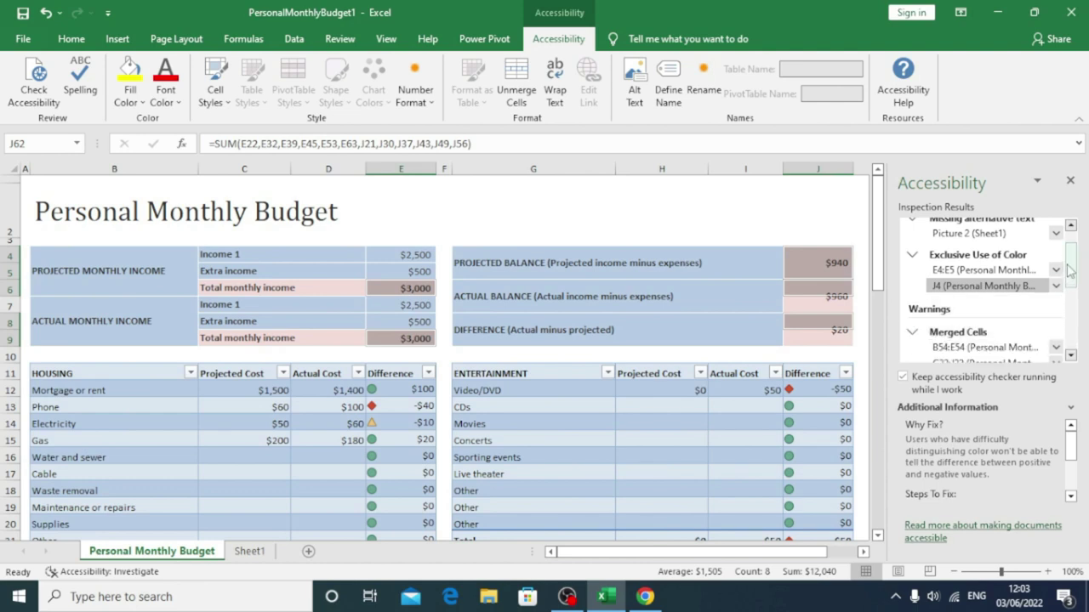
drag(1070, 270, 1078, 295)
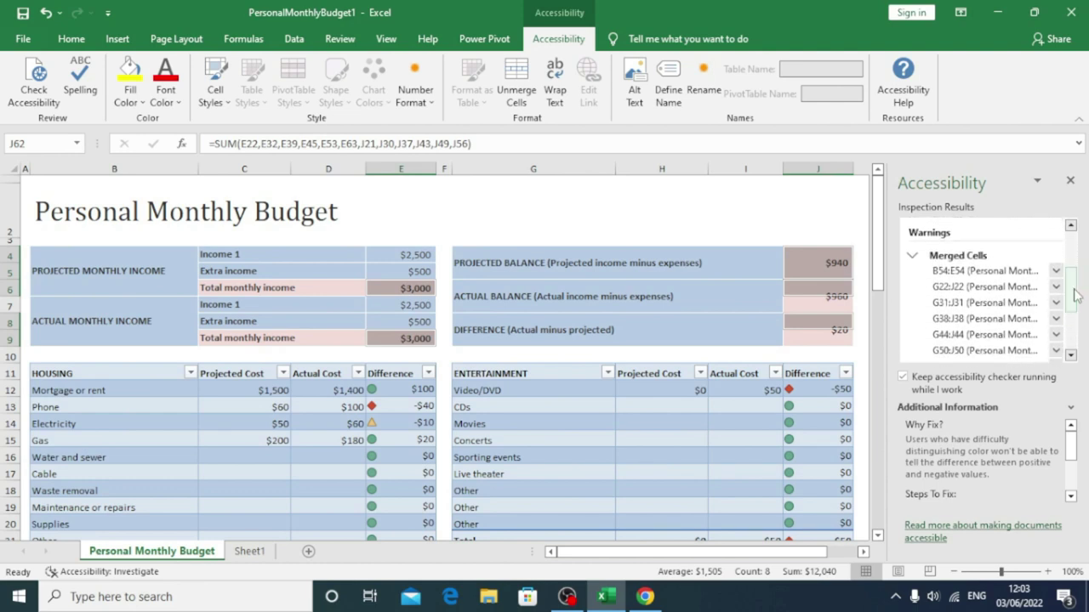
click(952, 293)
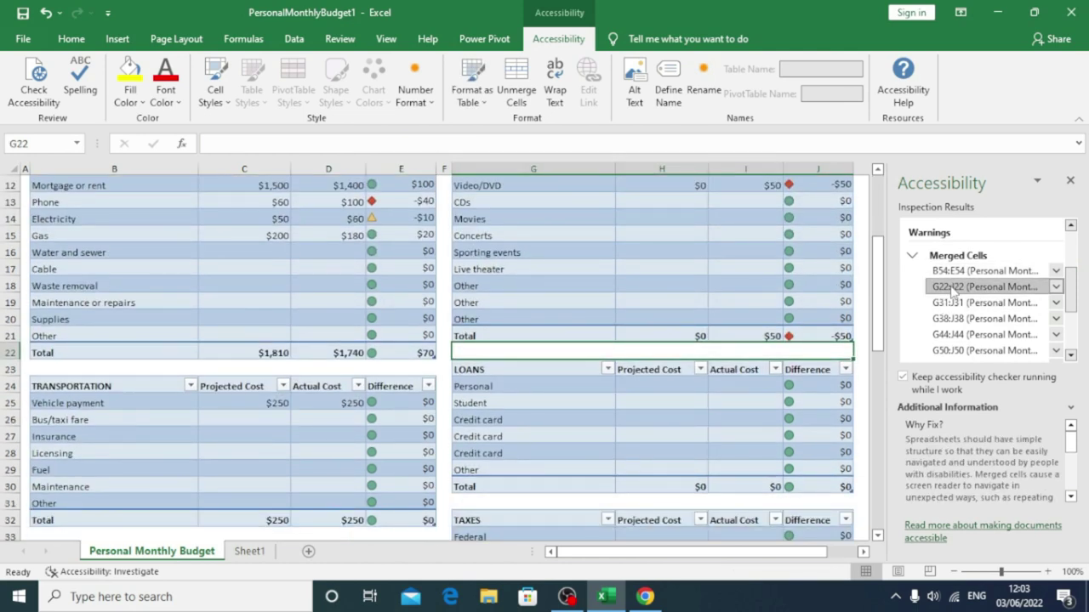
click(956, 304)
click(960, 318)
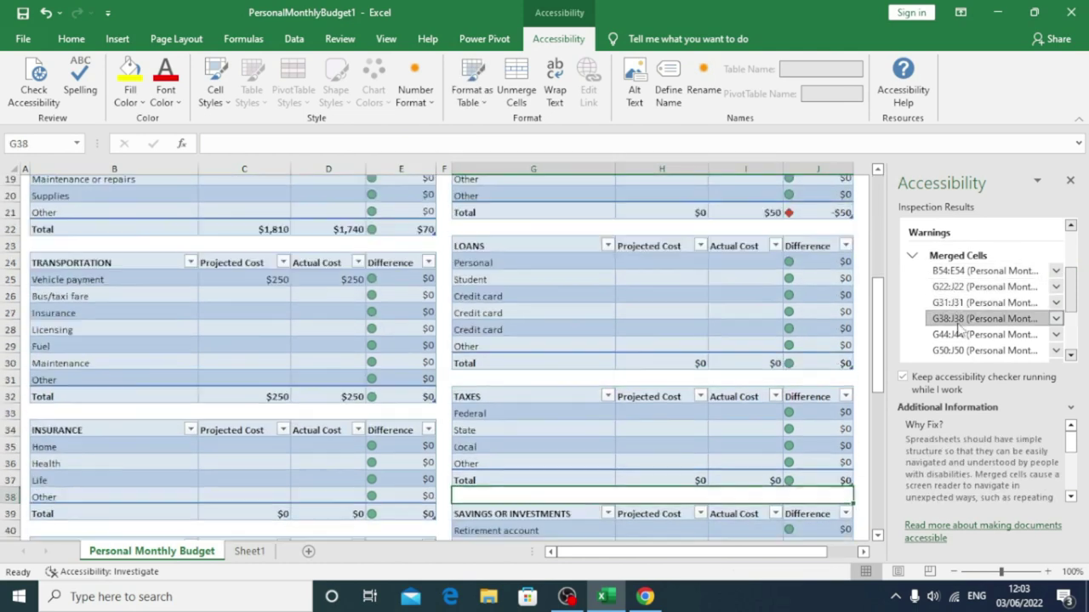
click(959, 334)
click(960, 350)
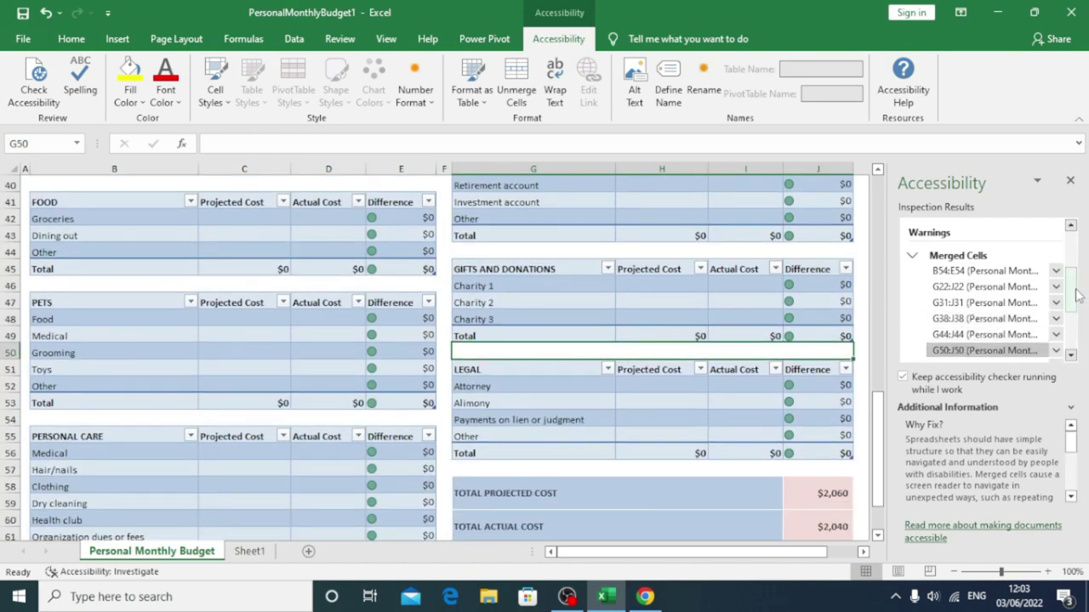
drag(1072, 289, 1073, 338)
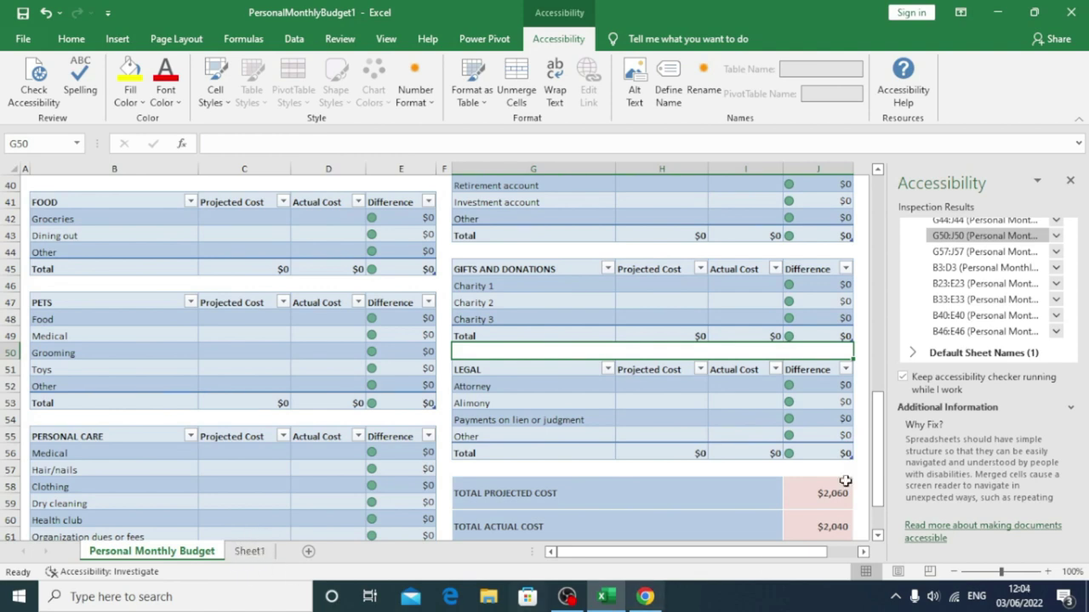
Step: Go to Sheet1 from its Default Sheet Names warning in the accessibility results
click(953, 356)
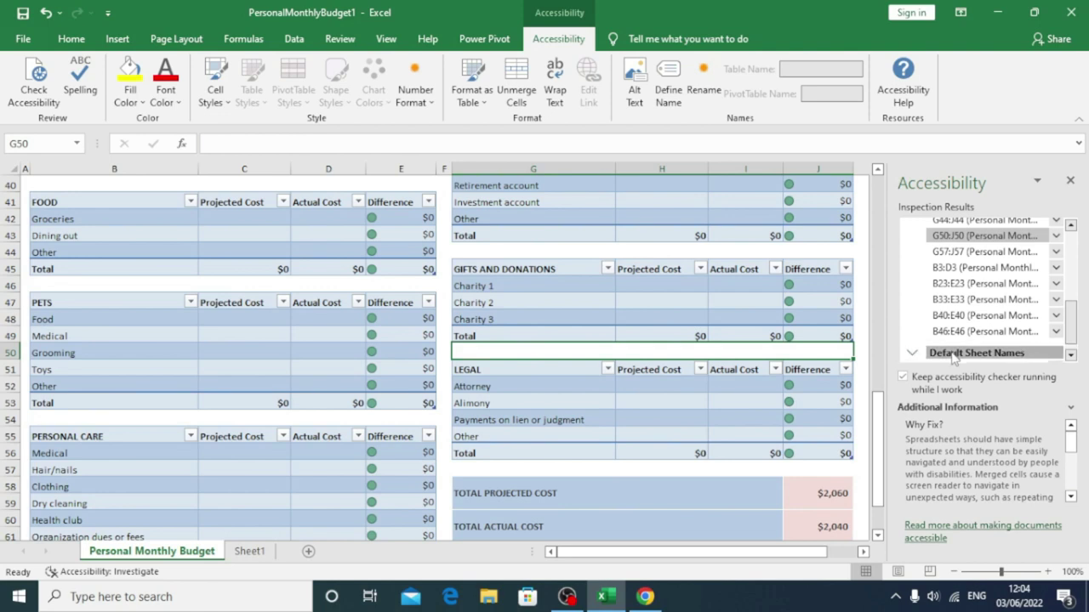
scroll(979, 354, down, 1)
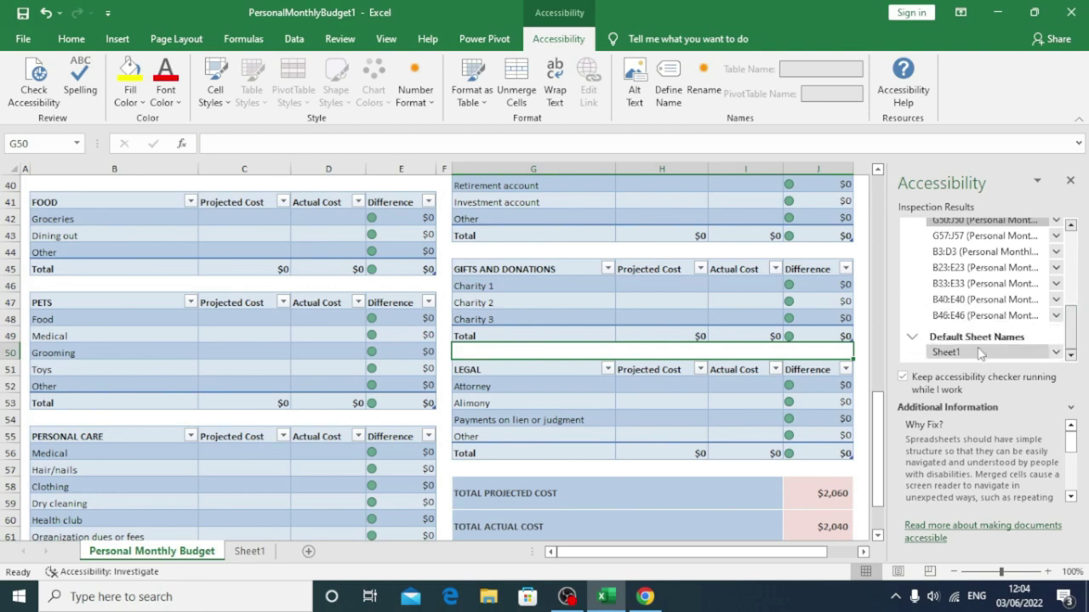
click(951, 354)
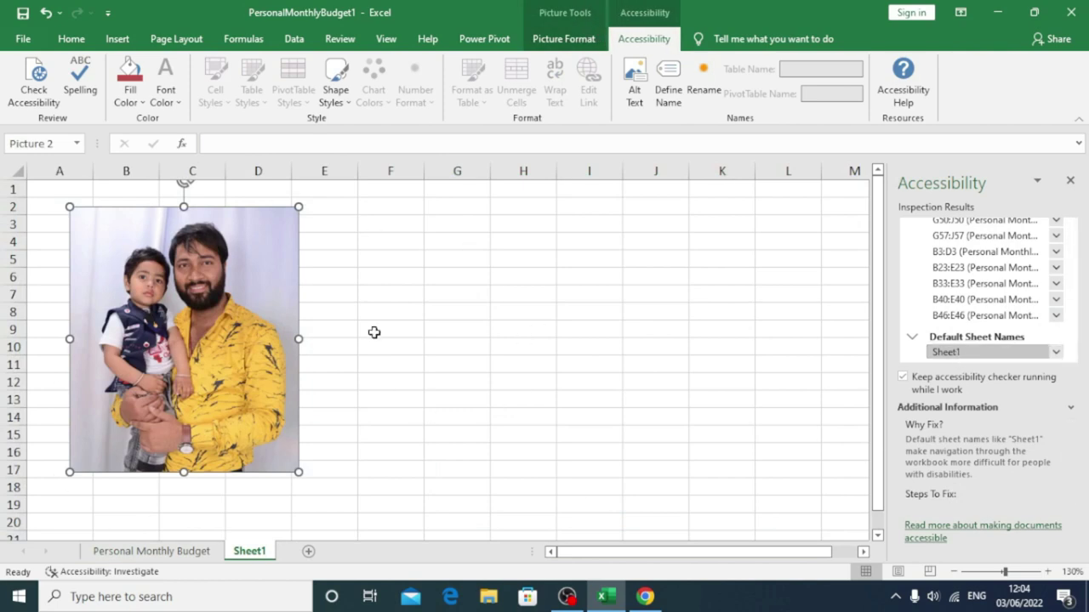
click(453, 402)
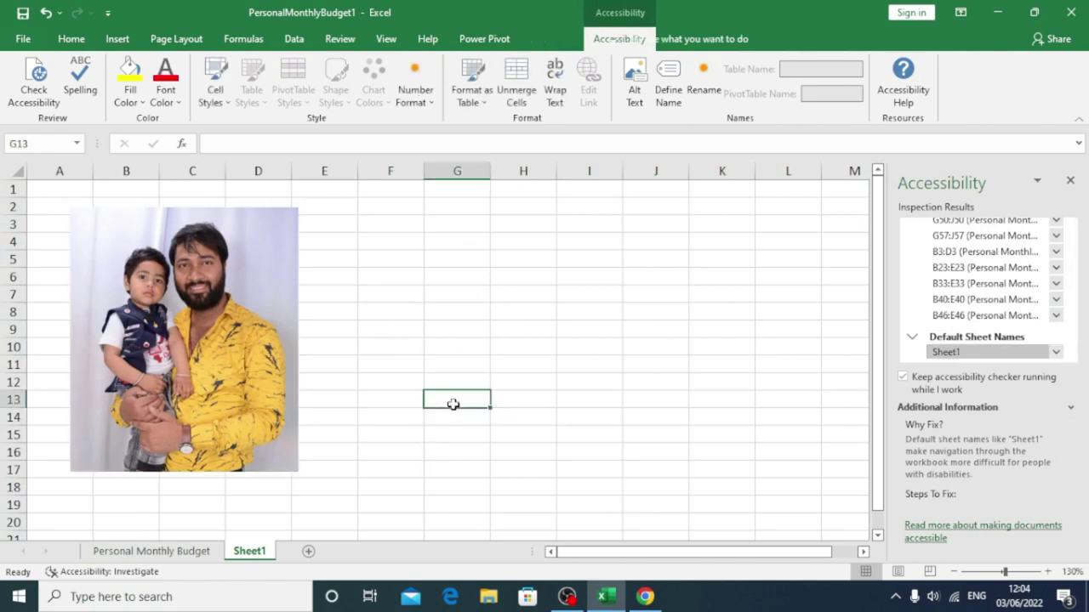
Step: Return to Sheet1 and select Picture 2, the photo flagged for missing alt text
click(187, 550)
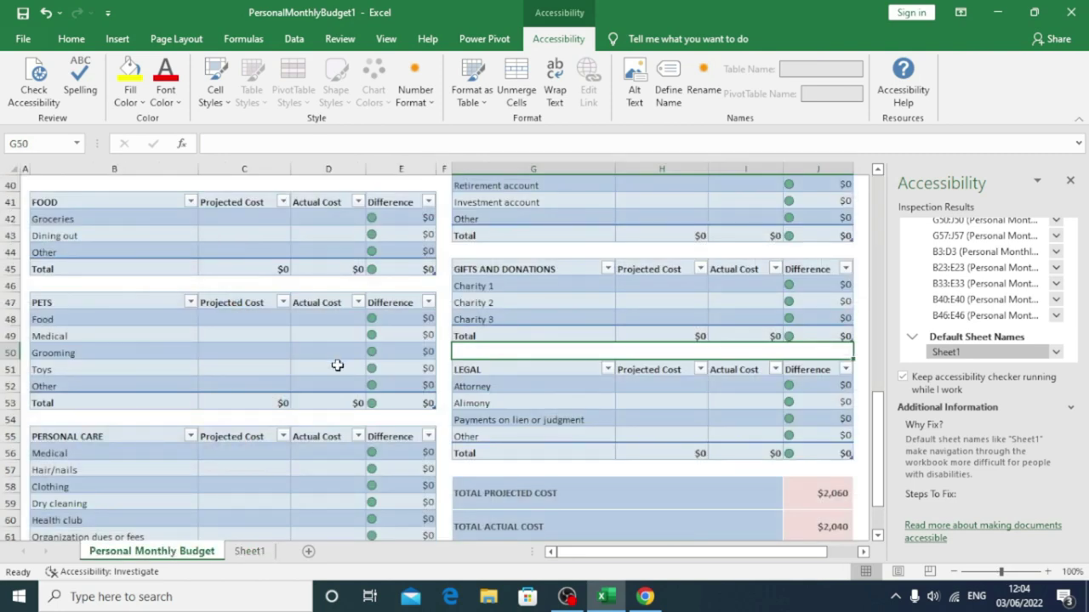
click(116, 40)
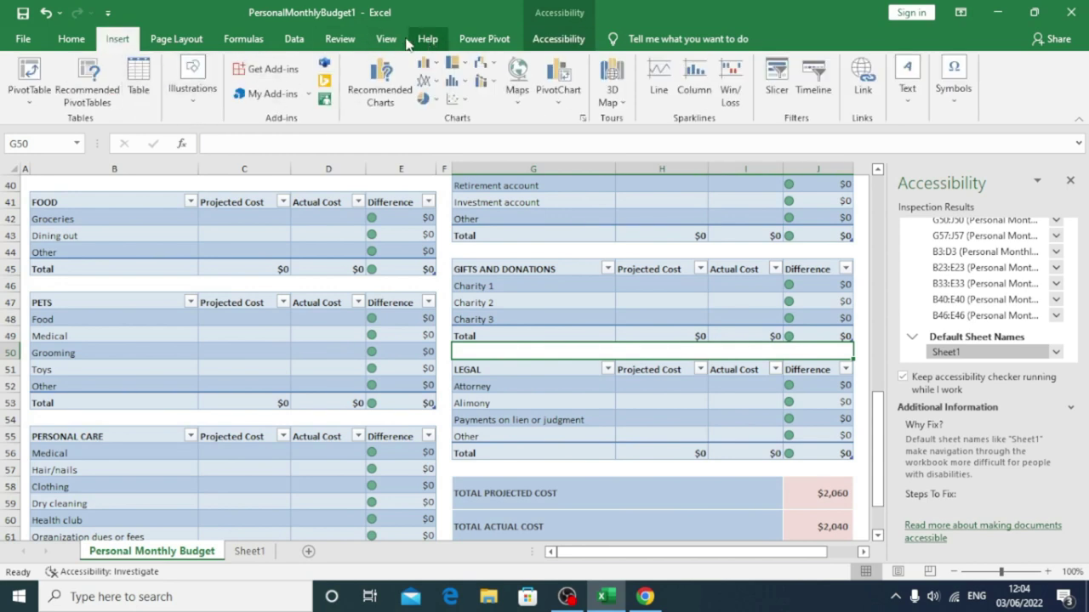
click(340, 39)
click(182, 92)
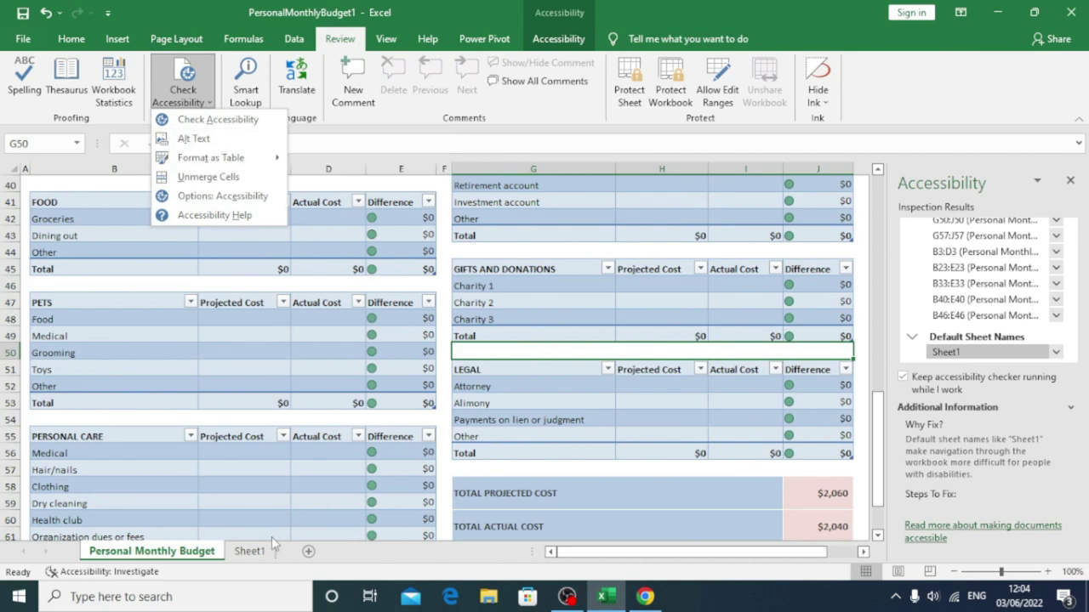
click(248, 551)
click(248, 551)
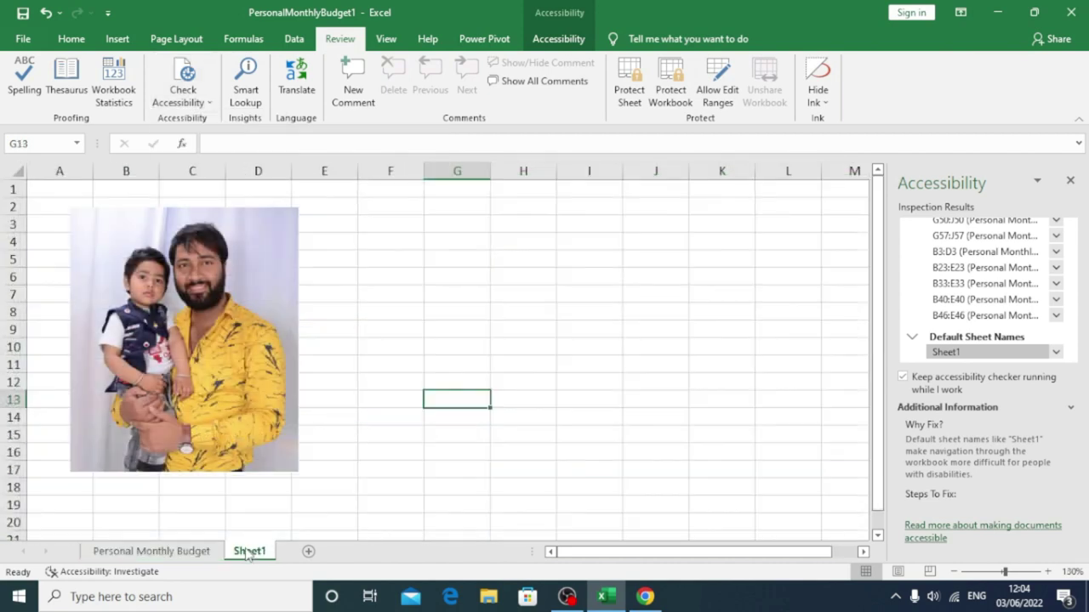
click(227, 277)
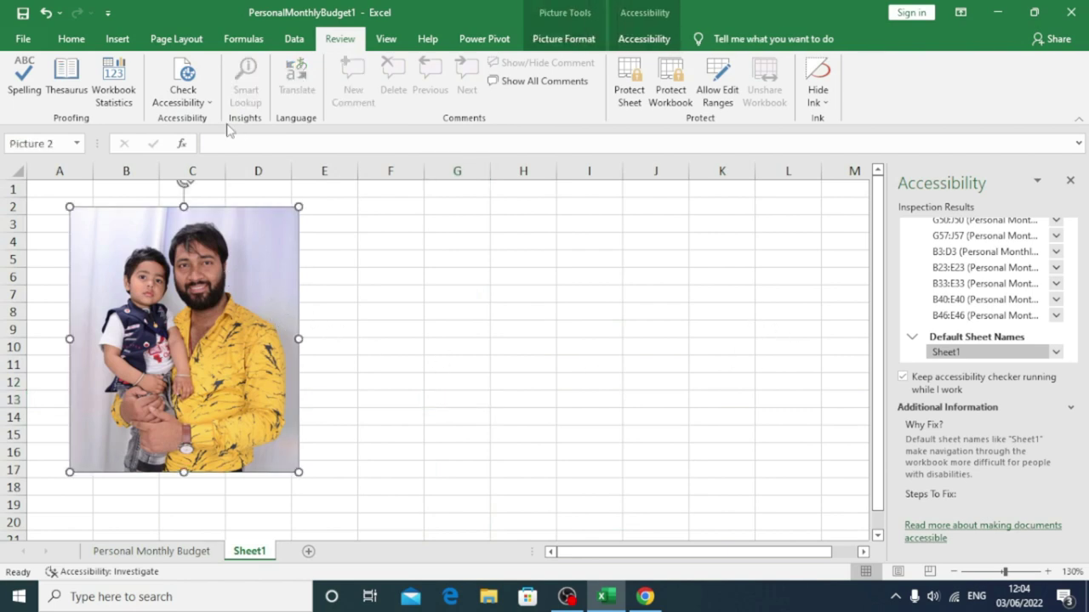
Step: Close the accessibility results and open the Alt Text pane for the photo
click(1070, 180)
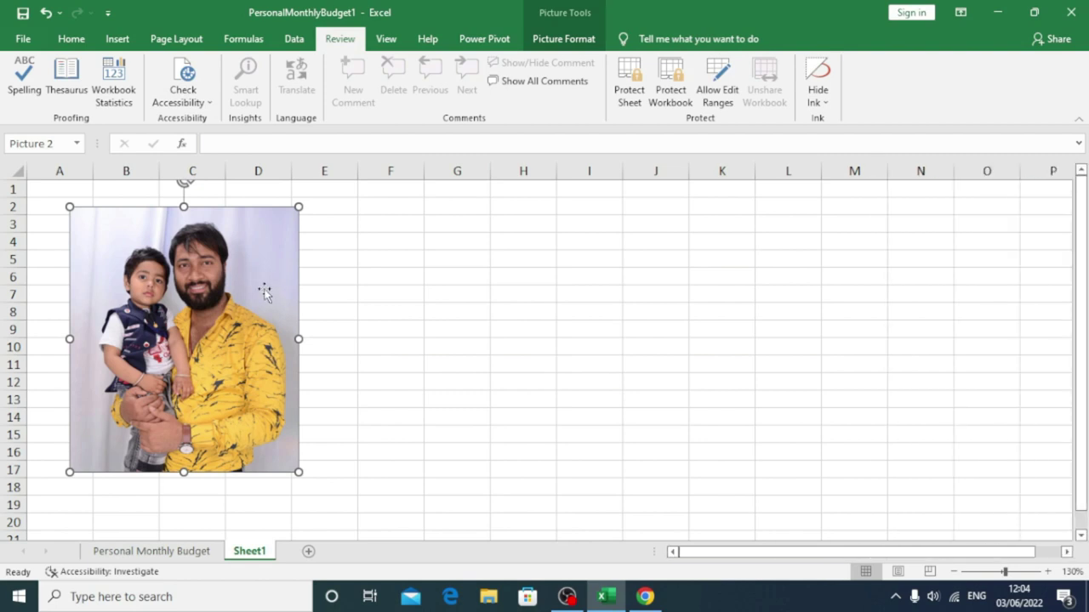
click(201, 103)
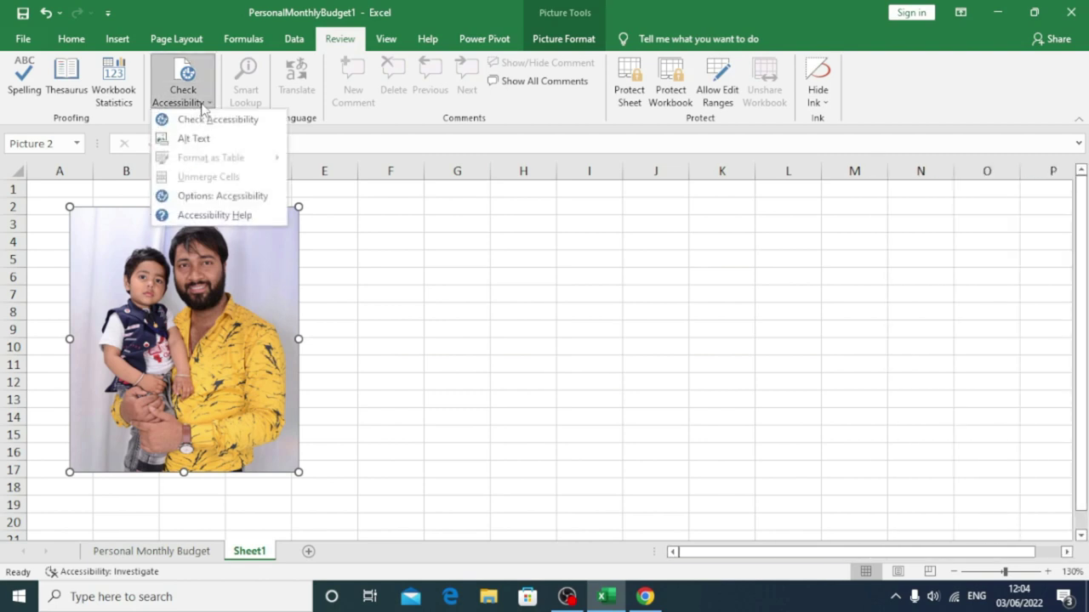
click(214, 139)
text(my sweet baby)
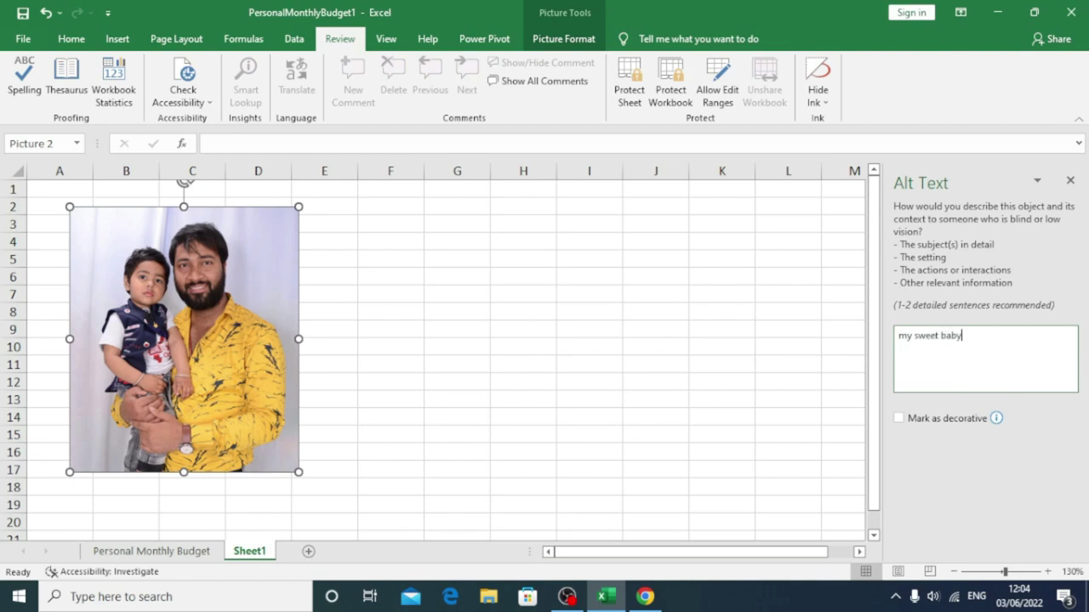
click(1070, 180)
Step: Select the photo and confirm its alt text reads 'my sweet baby'
click(563, 359)
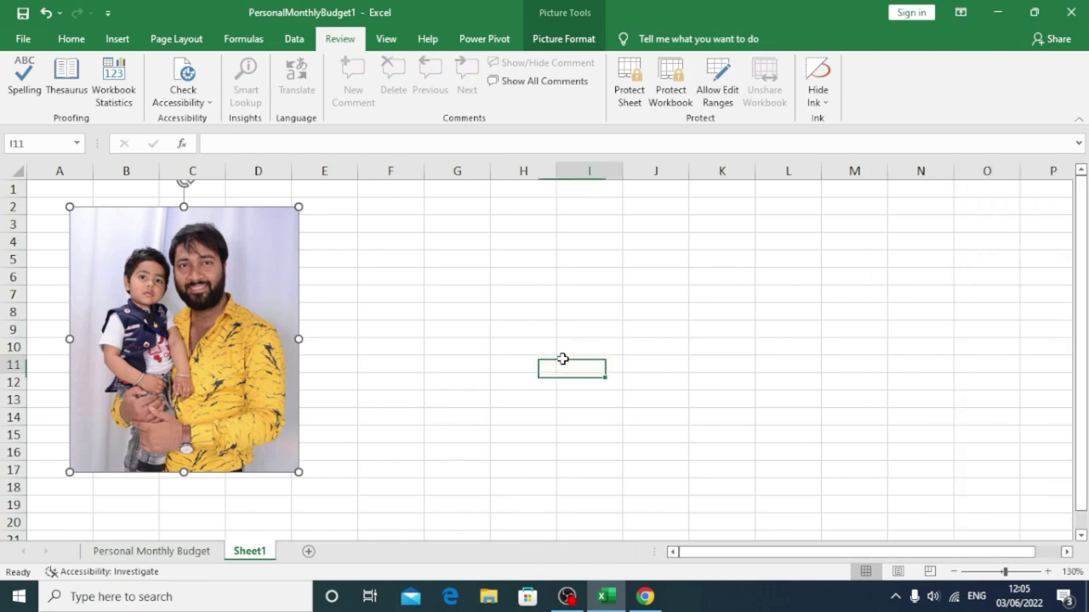
click(195, 100)
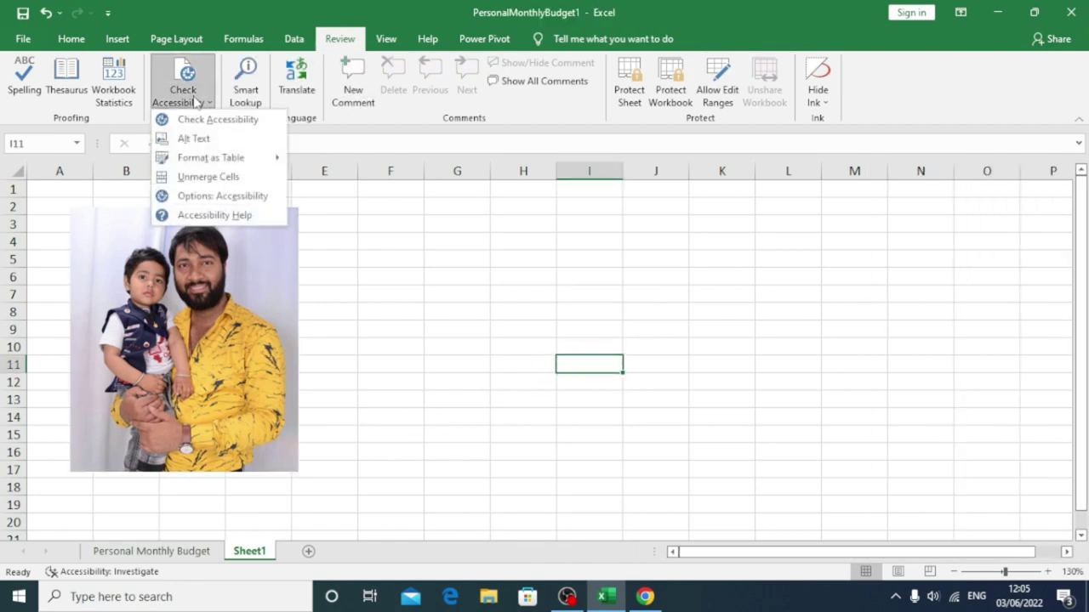
click(214, 140)
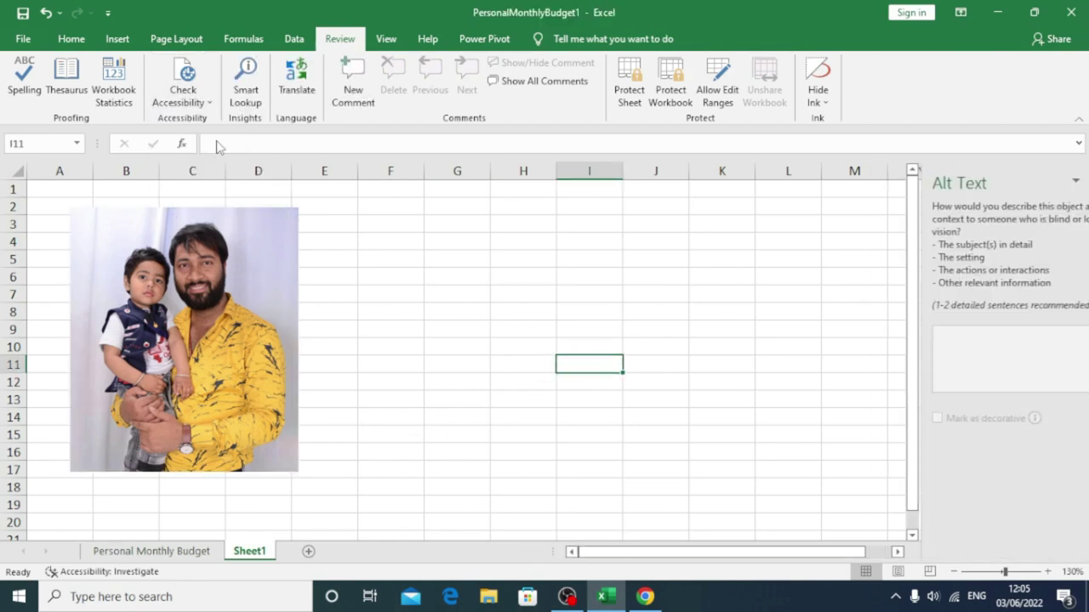
click(226, 280)
drag(991, 338, 902, 337)
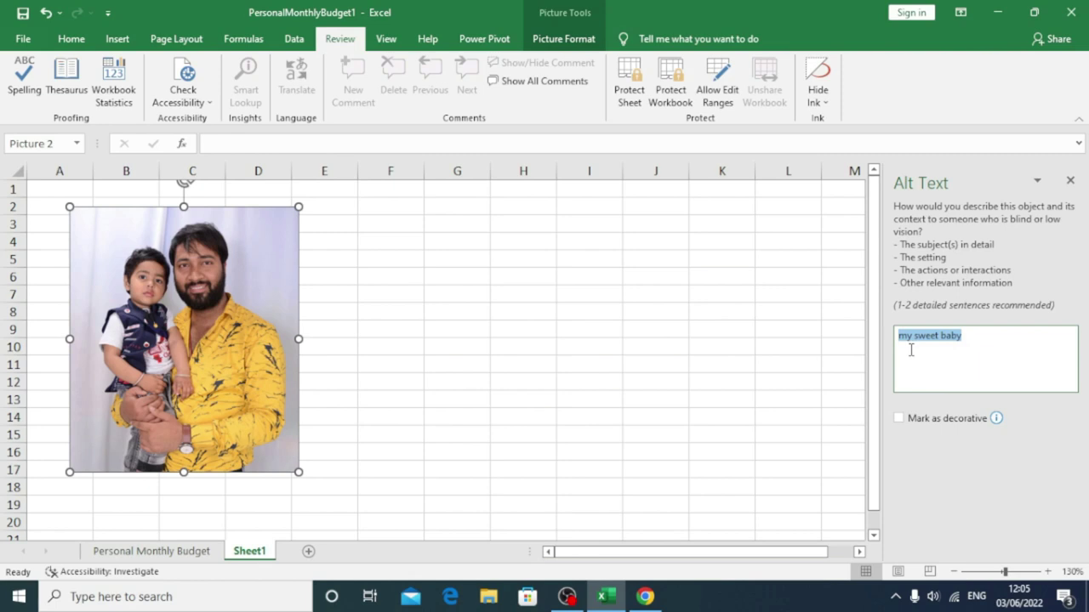
click(980, 339)
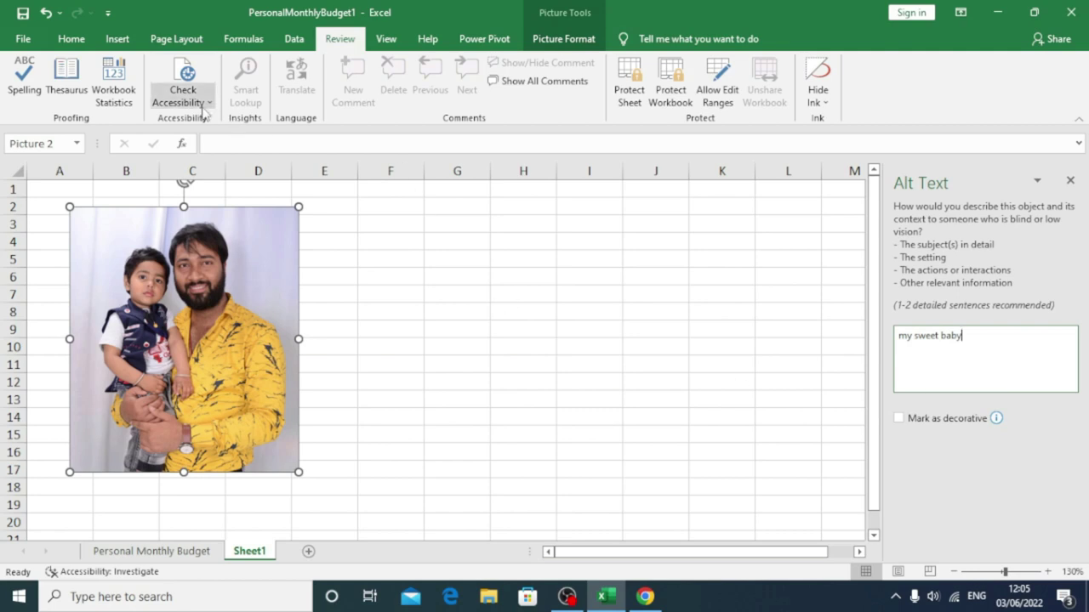
Step: Return to the Personal Monthly Budget sheet and select a cell in the PETS table
click(196, 100)
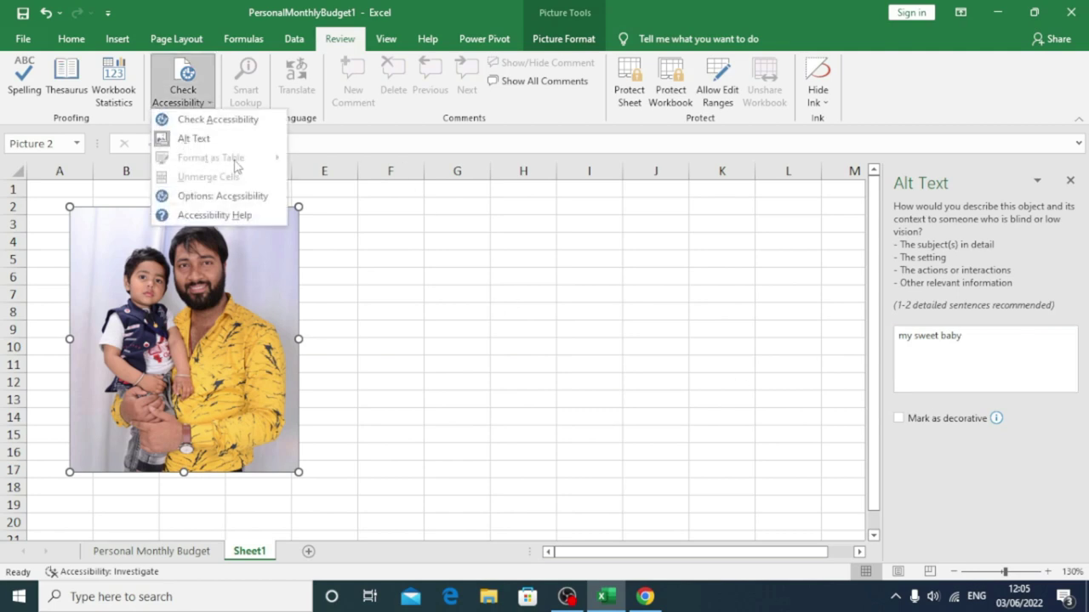
click(549, 293)
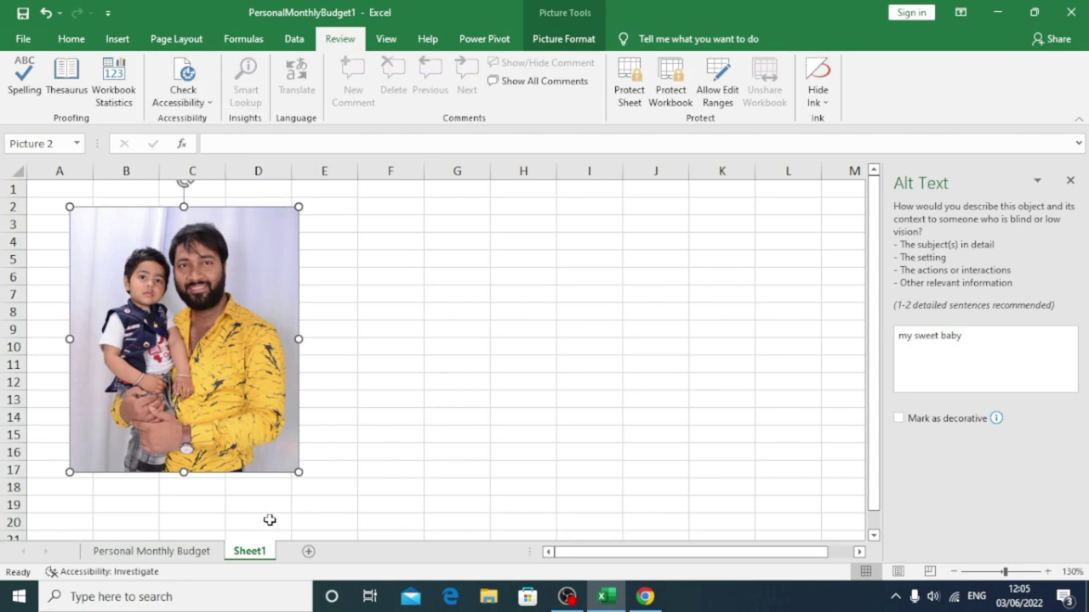
click(151, 551)
click(237, 315)
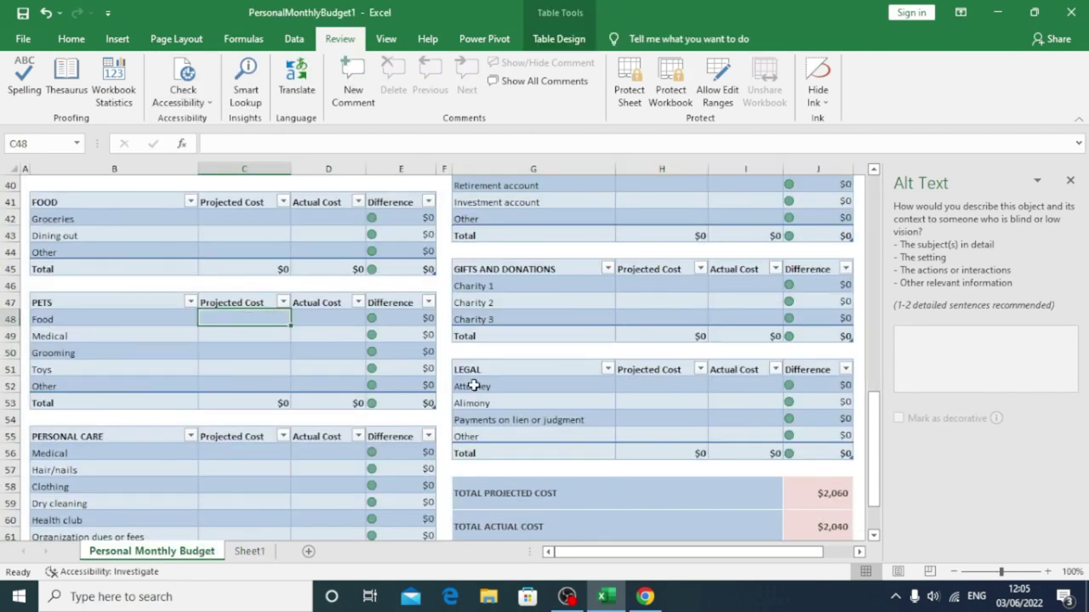
Step: Close the Alt Text pane and preview table styles from the income label cell
scroll(451, 358, up, 5)
scroll(452, 358, up, 5)
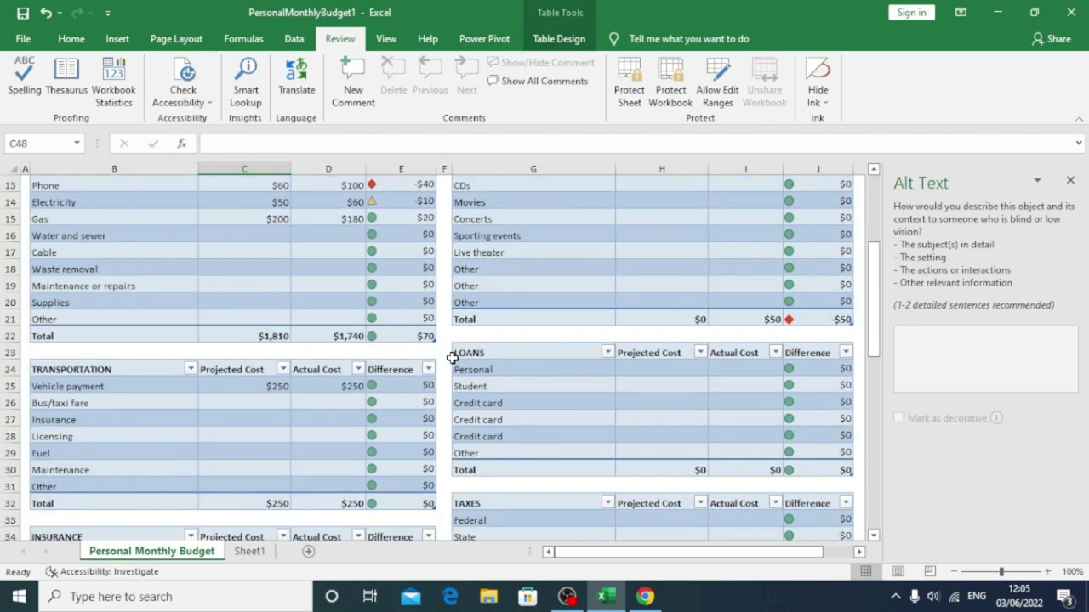
scroll(451, 358, up, 4)
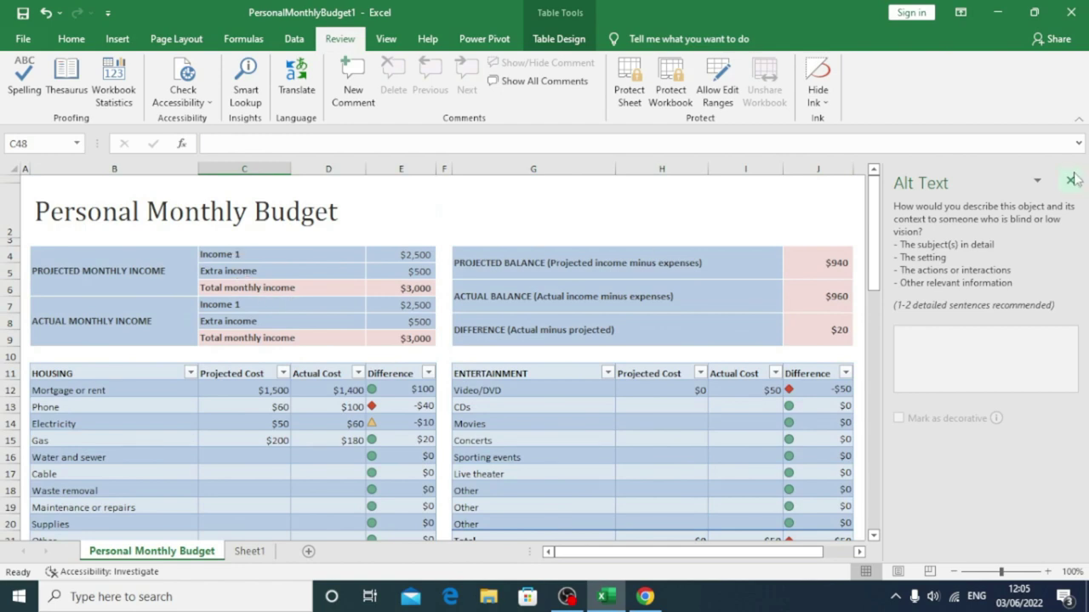
click(1071, 180)
click(80, 288)
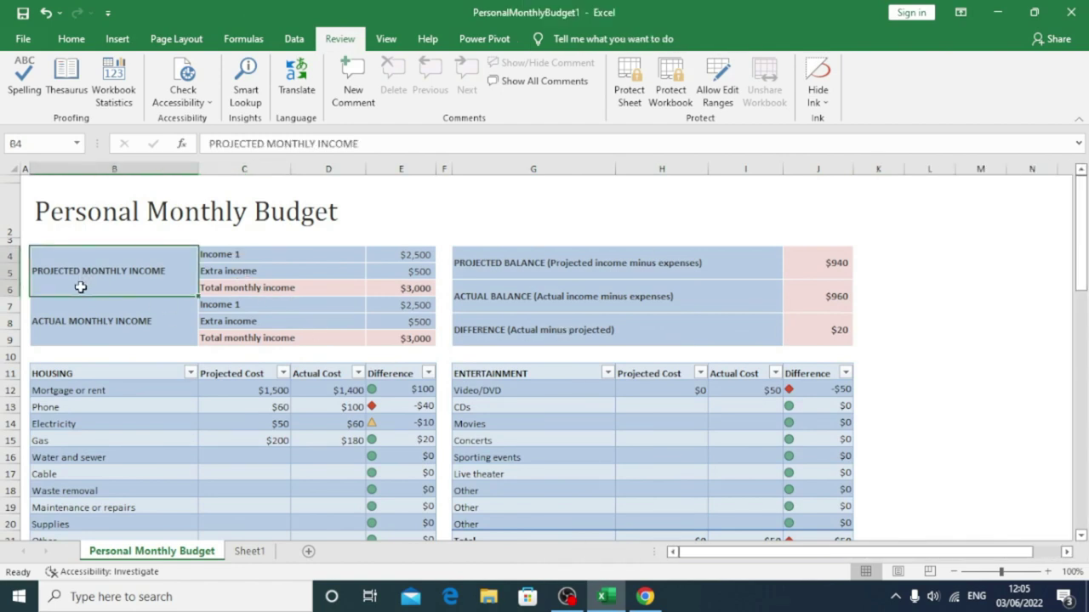
click(182, 99)
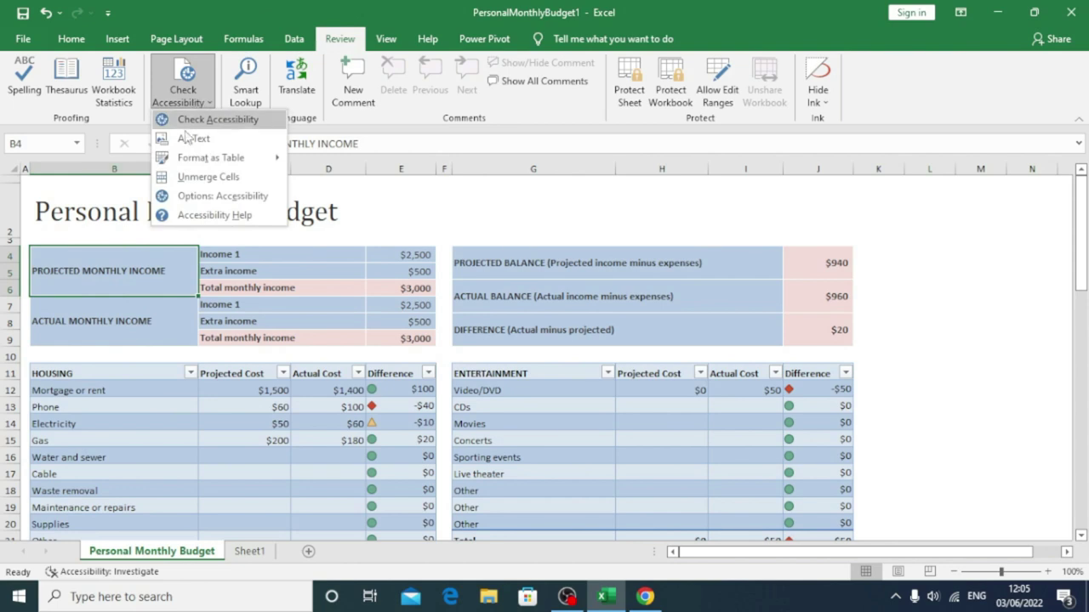
mouse_move(213, 158)
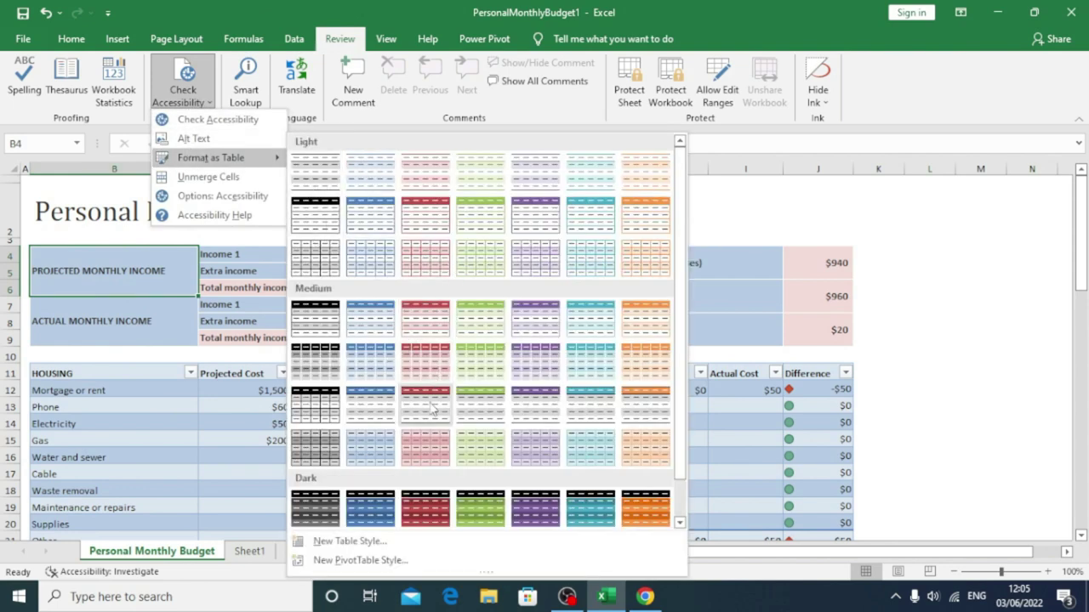
click(155, 396)
Step: Select the HOUSING table and preview table styles without applying any
mouse_move(73, 376)
mouse_down()
mouse_move(437, 502)
mouse_move(417, 486)
mouse_up()
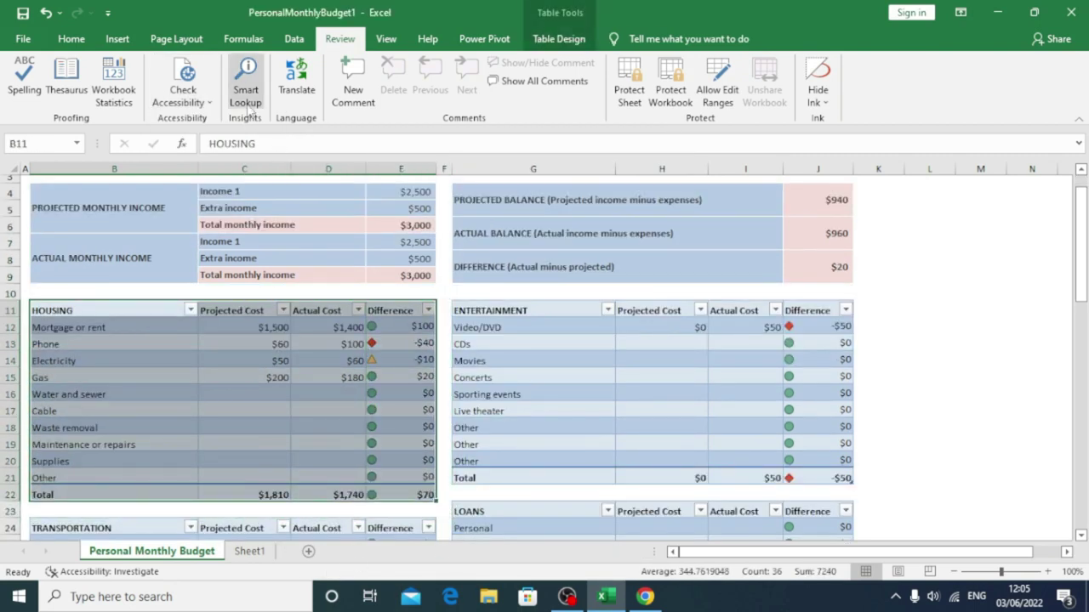
click(180, 101)
mouse_move(212, 158)
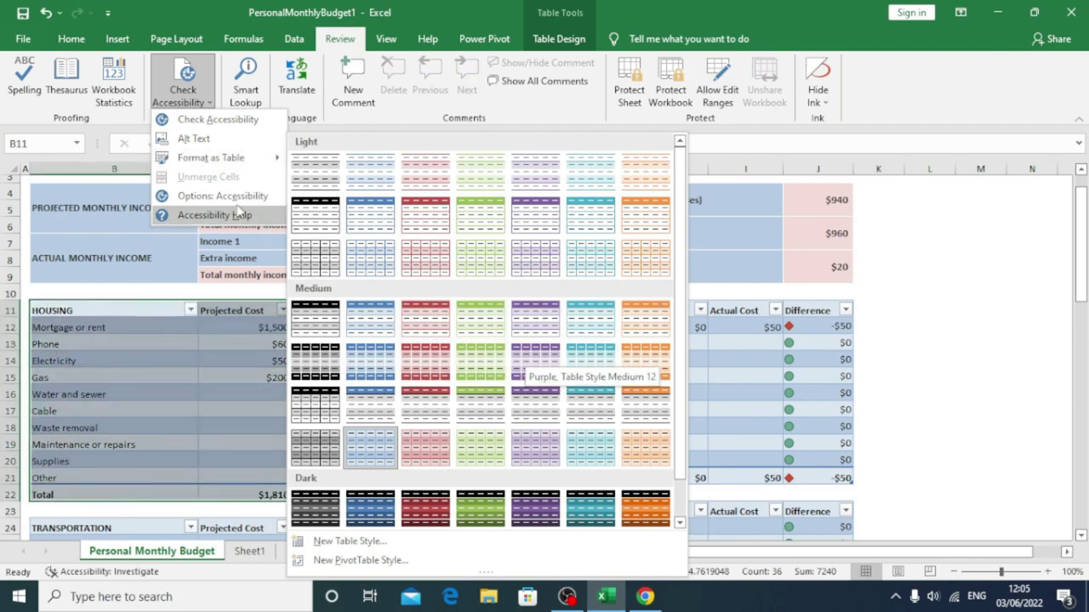
click(980, 305)
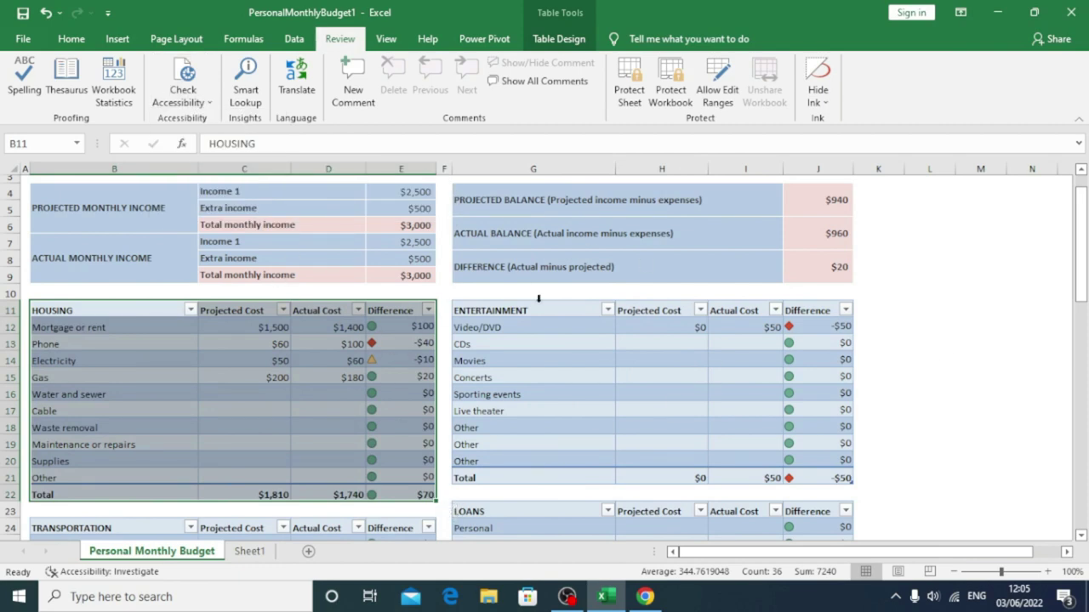
Step: Merge and center G6:J11 on Sheet1 into one cell
click(250, 551)
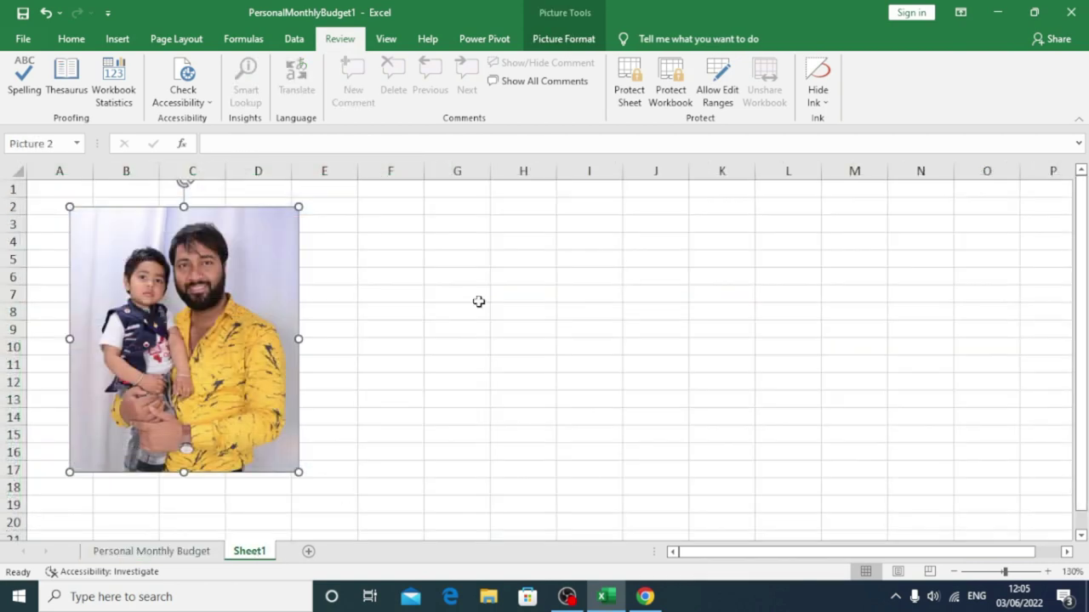
click(457, 310)
drag(457, 276, 674, 364)
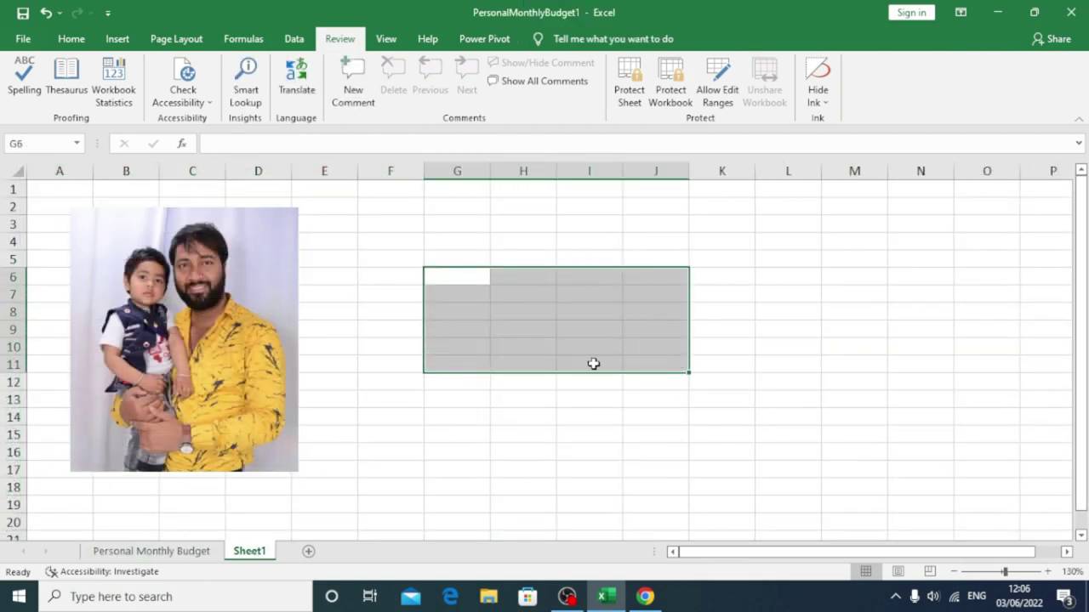
click(72, 39)
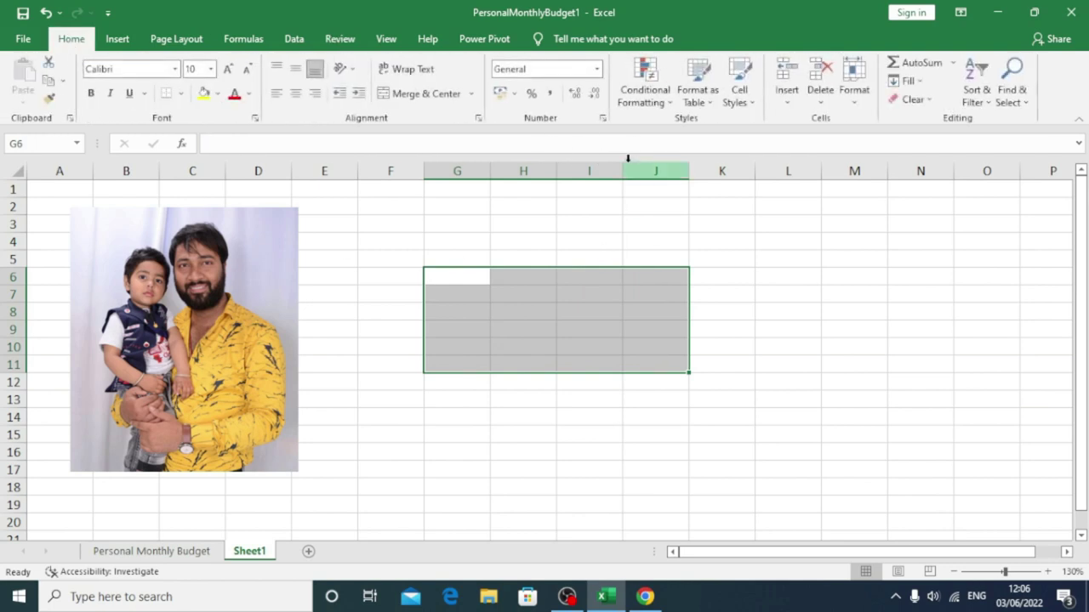
click(422, 94)
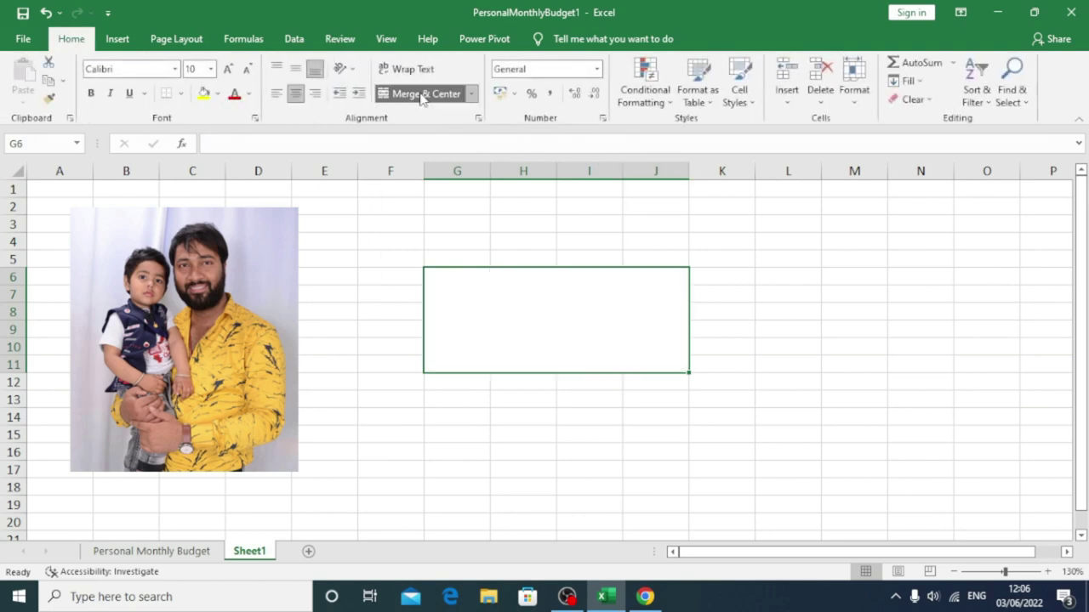
Step: Reselect the merged G6:J11 block and check the merge choices without changing anything
click(656, 425)
click(590, 316)
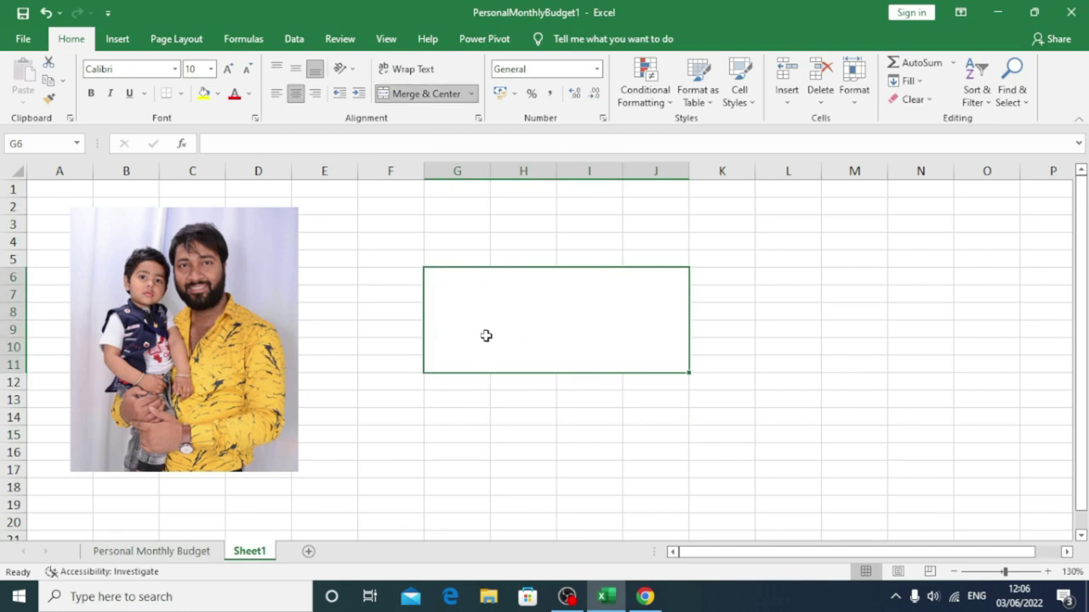
click(471, 93)
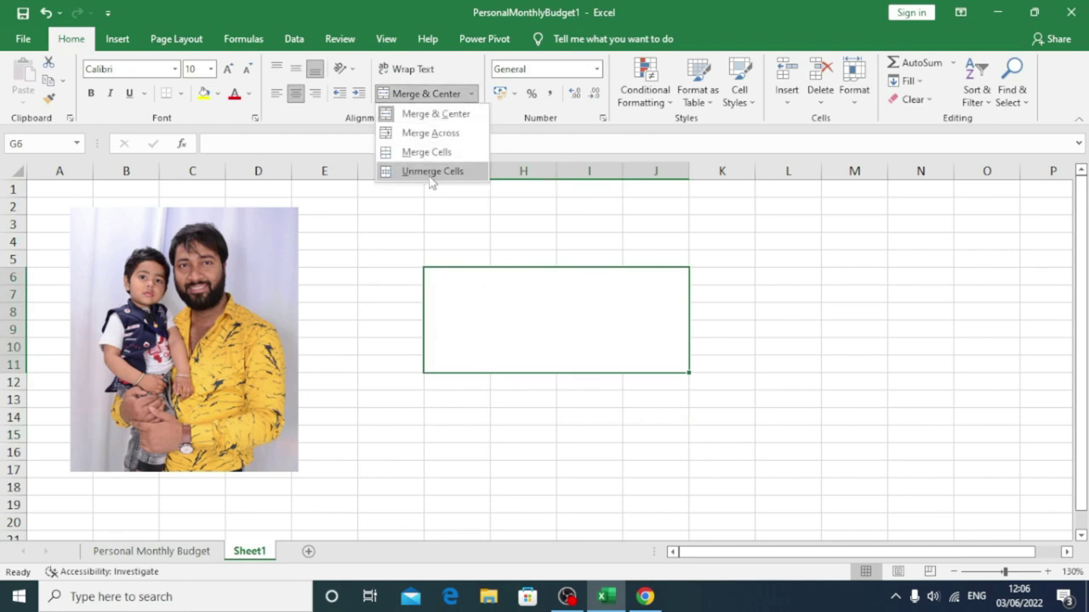
click(499, 309)
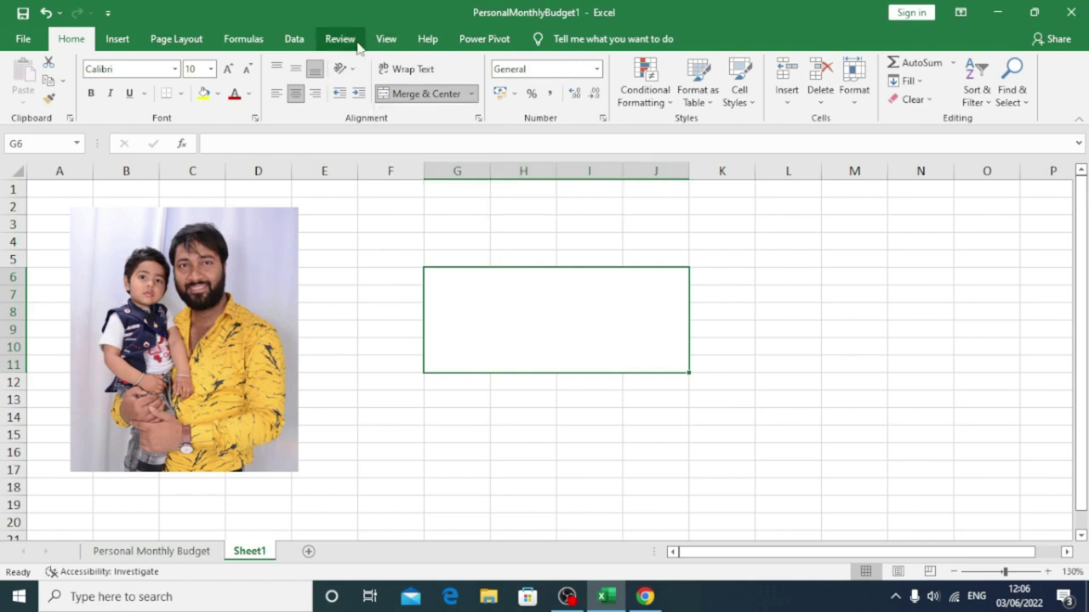
click(341, 38)
click(206, 102)
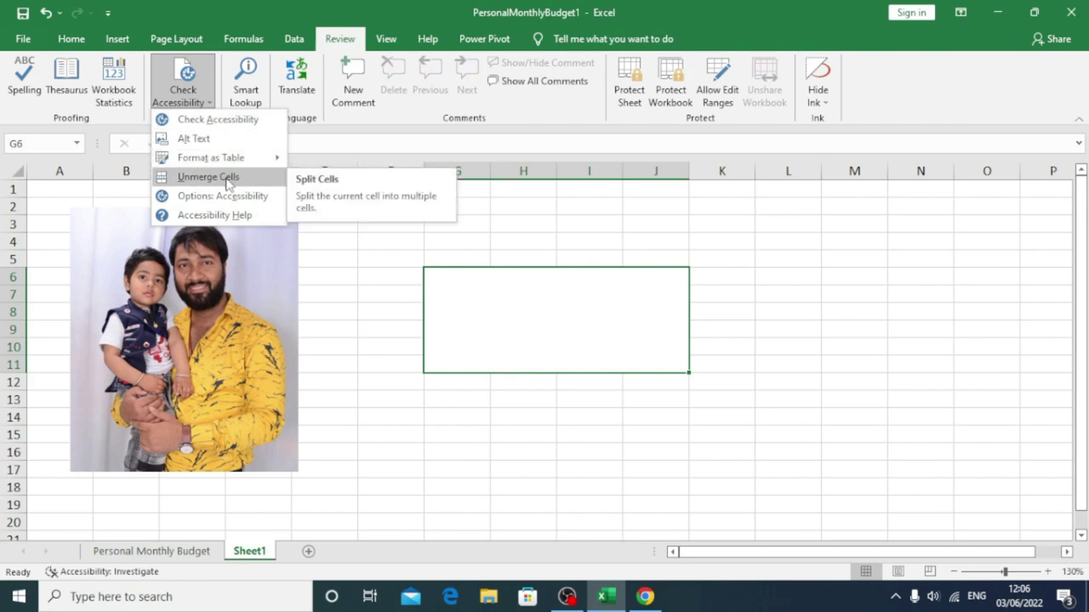
Step: Unmerge G6:J11, then view the Accessibility options dialog and cancel it
click(226, 178)
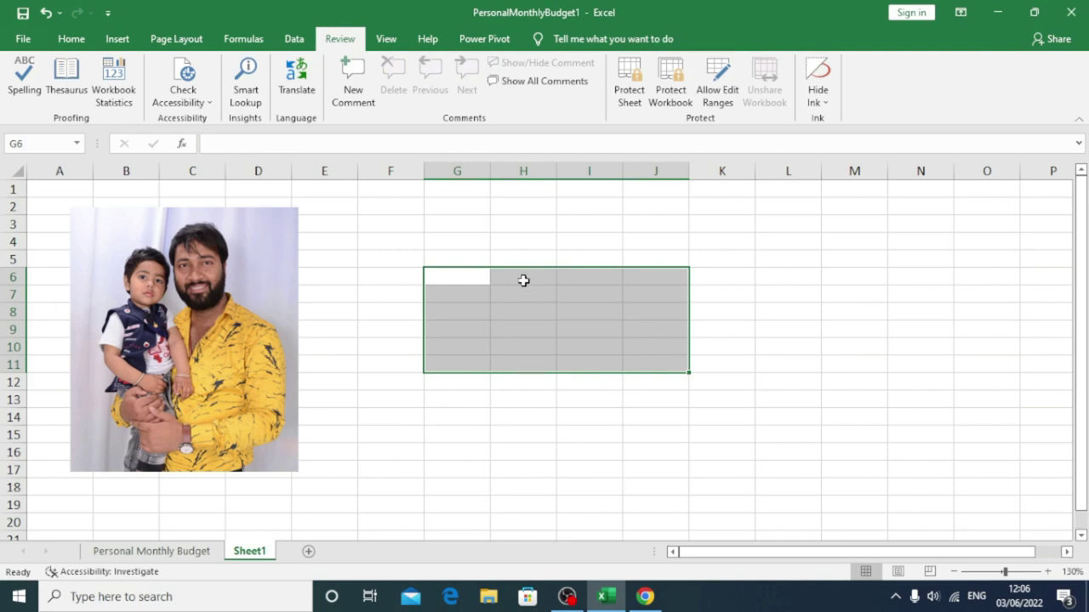
click(187, 98)
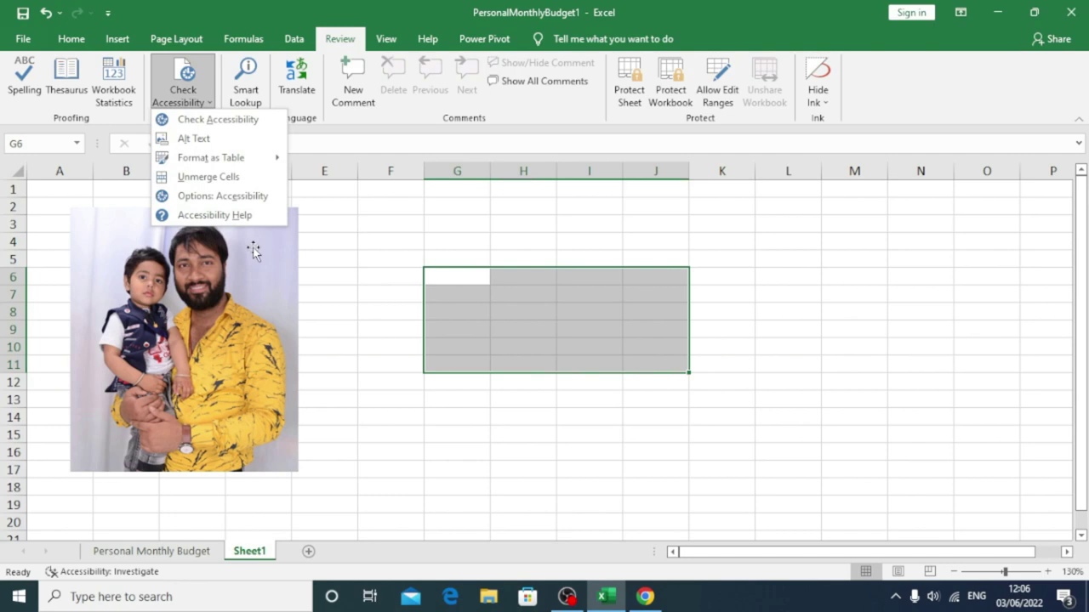
click(247, 203)
drag(511, 40, 528, 48)
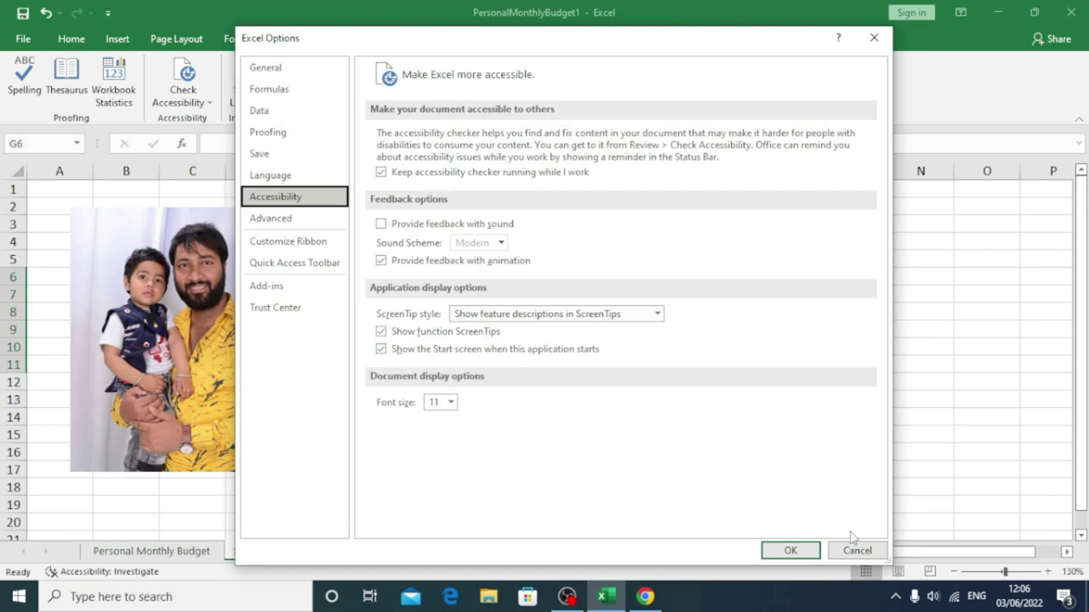
click(851, 548)
click(183, 91)
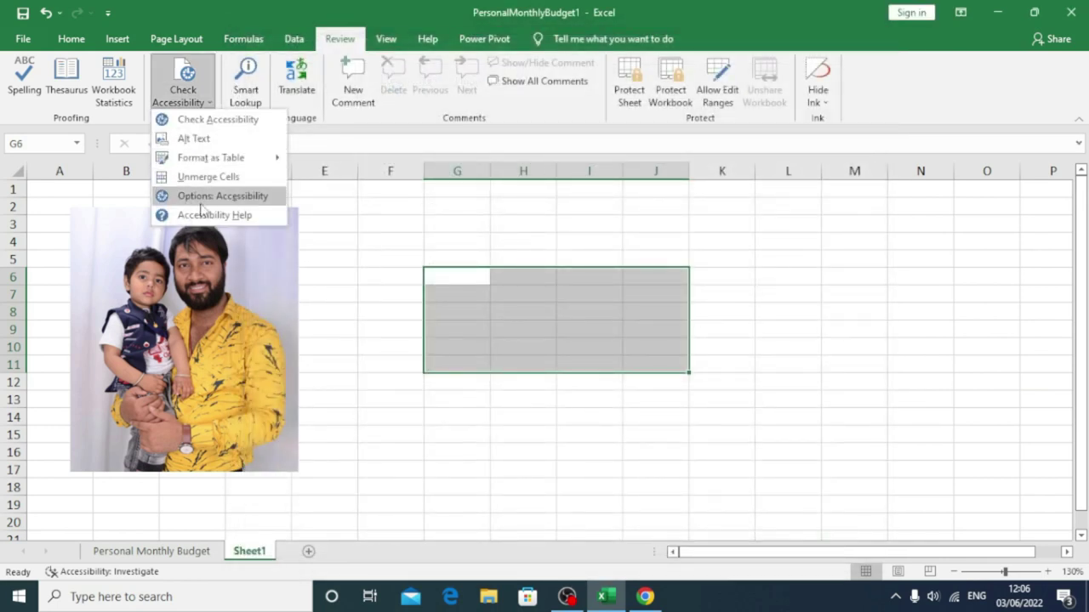
Step: Read the Accessibility Help article in Chrome, close its tab and return to Excel
click(262, 215)
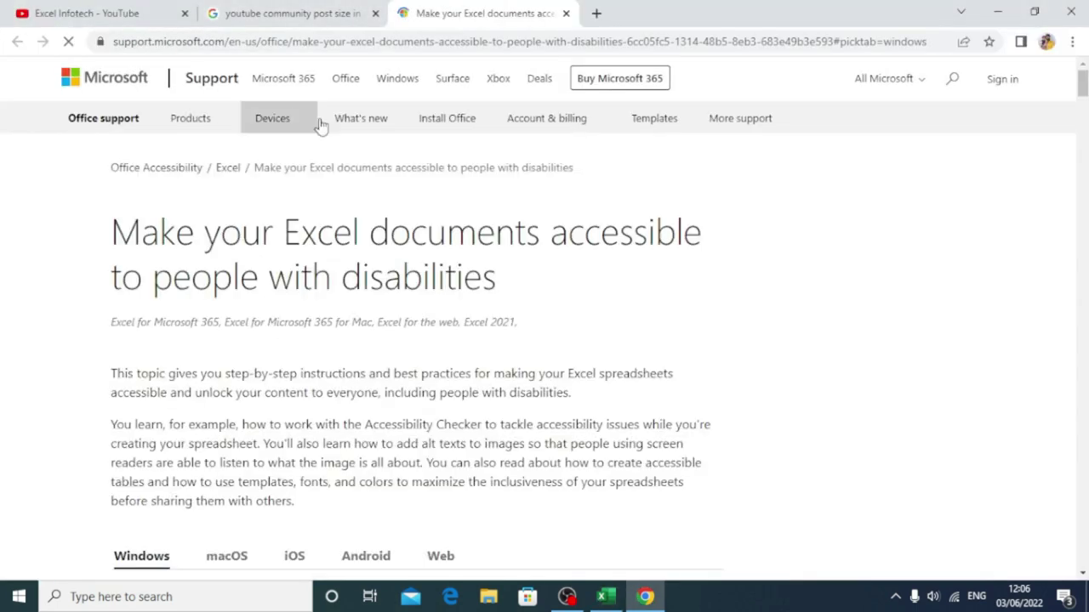
scroll(429, 198, up, 6)
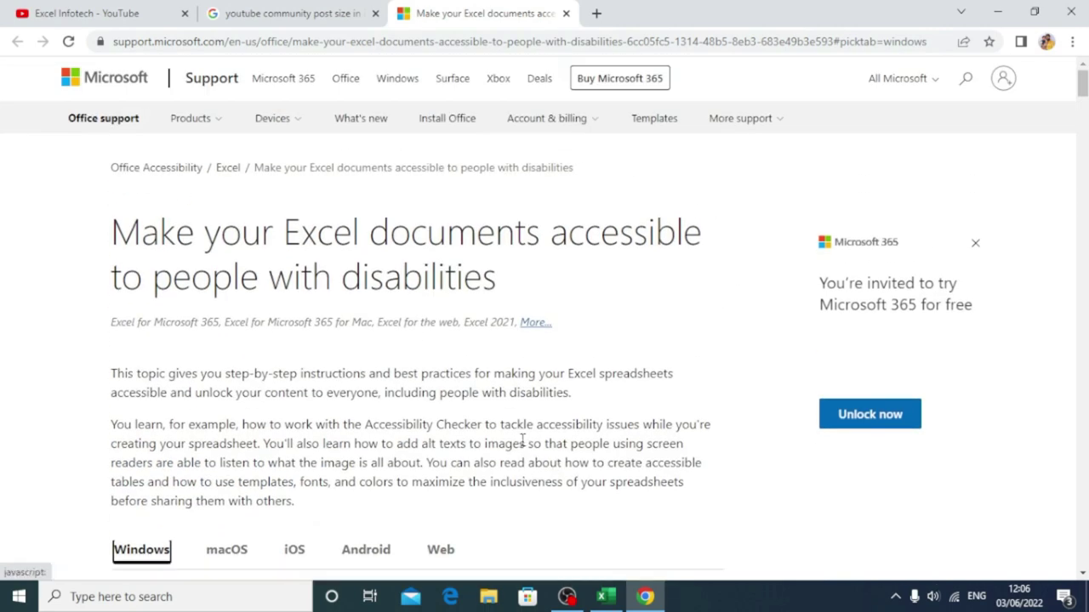
click(566, 13)
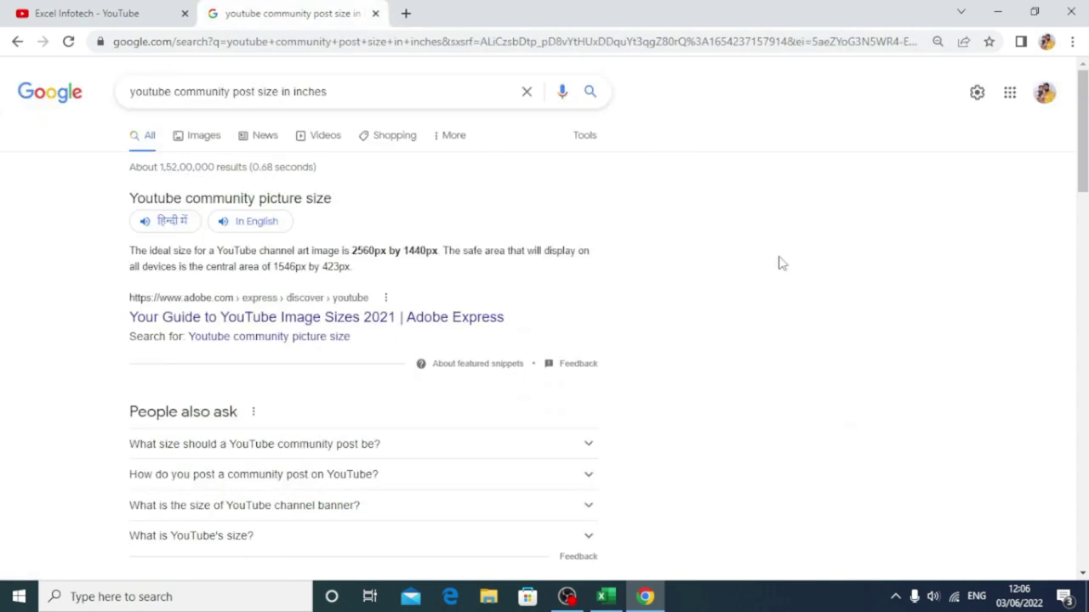
key(alt+Tab)
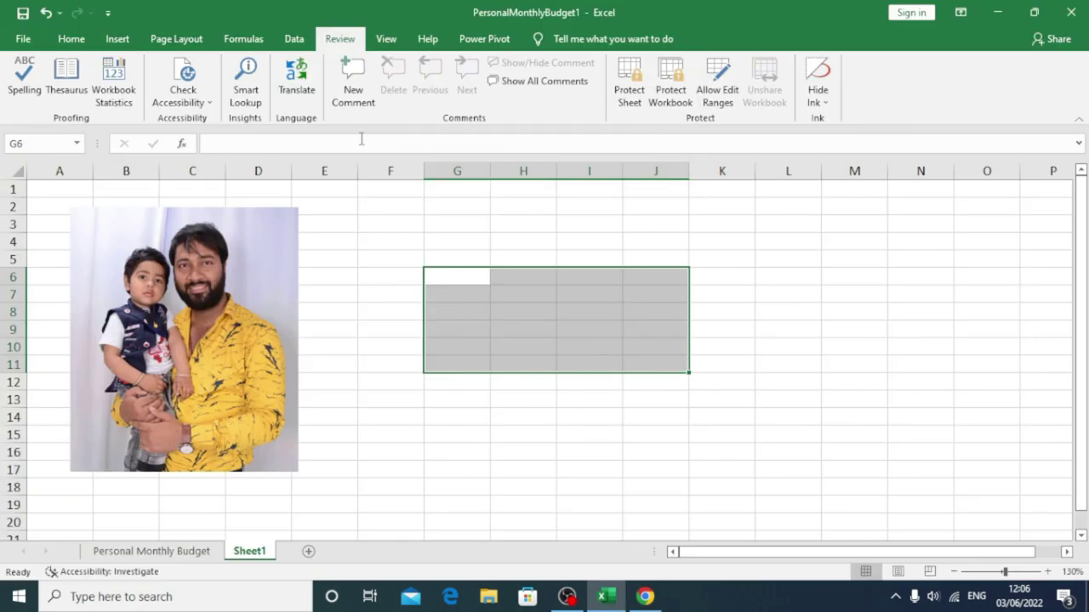
Step: Search 'india' with Smart Lookup and scroll through the results
click(250, 88)
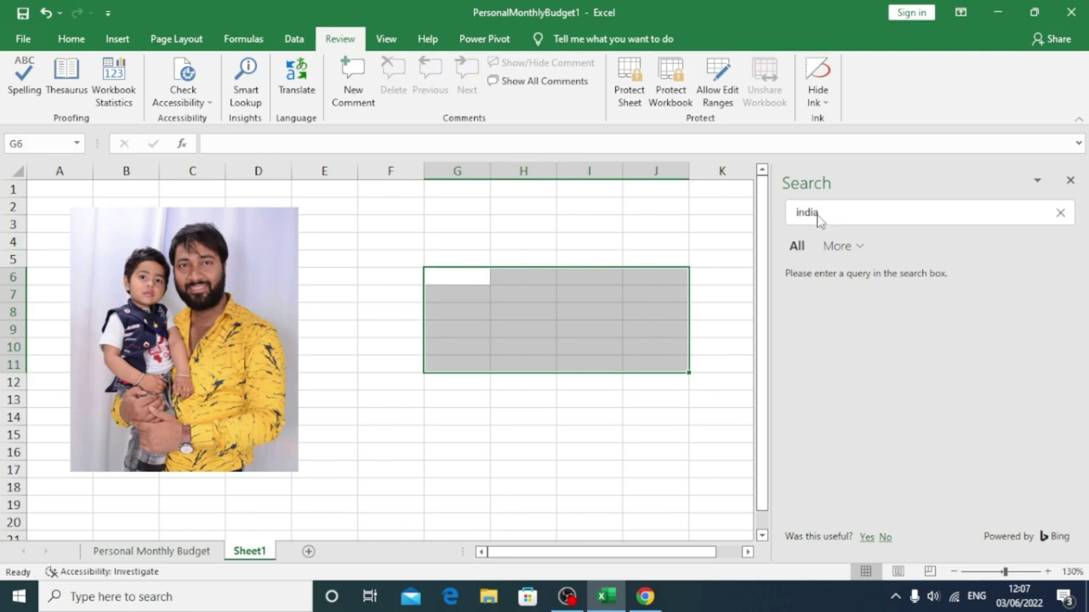
key(Return)
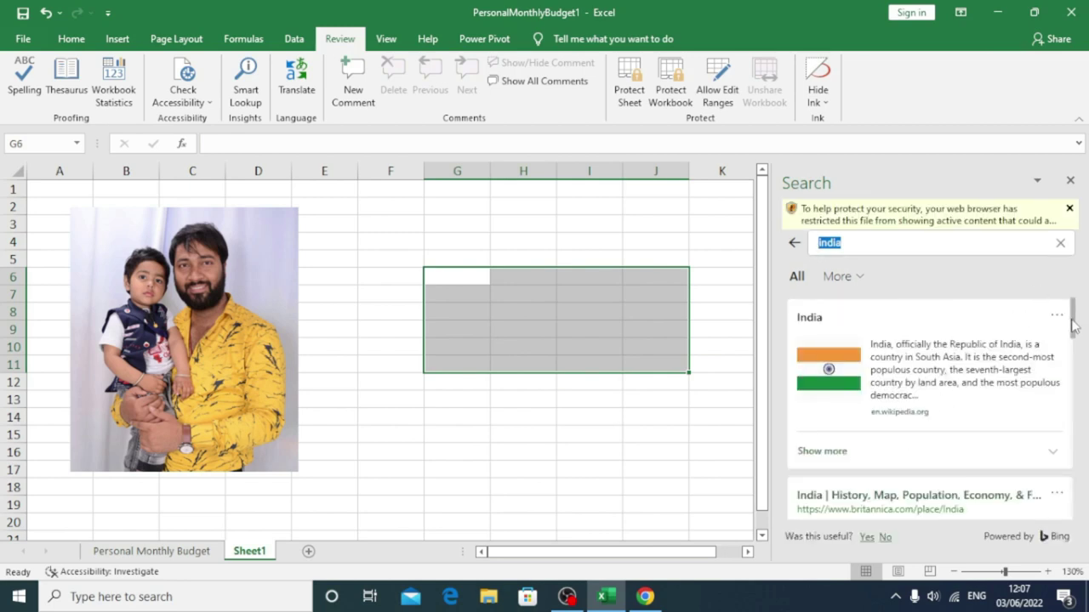
drag(1076, 321, 1061, 427)
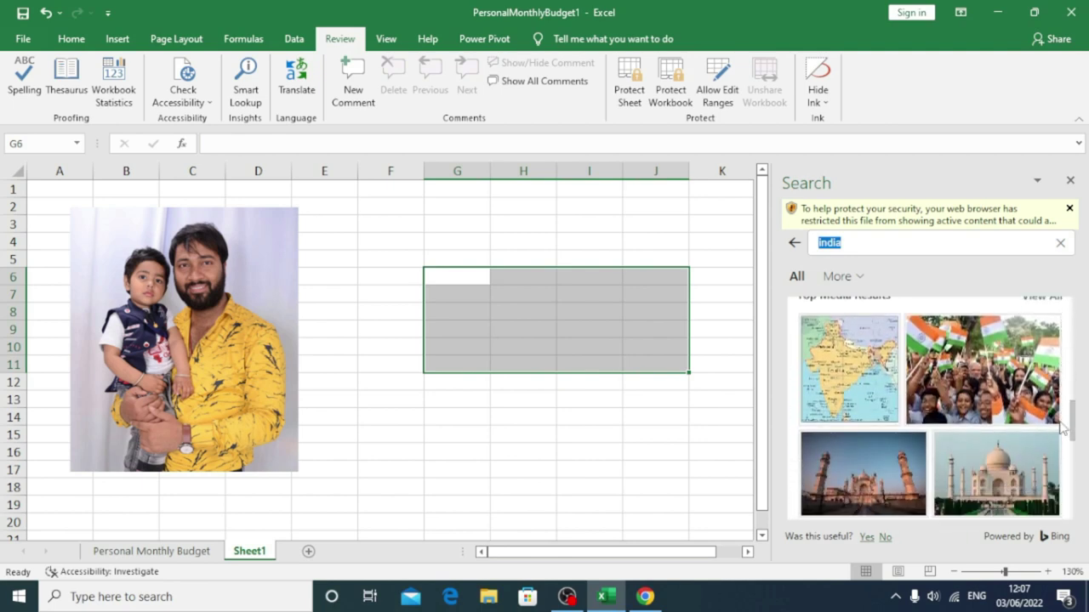
scroll(1061, 428, down, 2)
click(1069, 208)
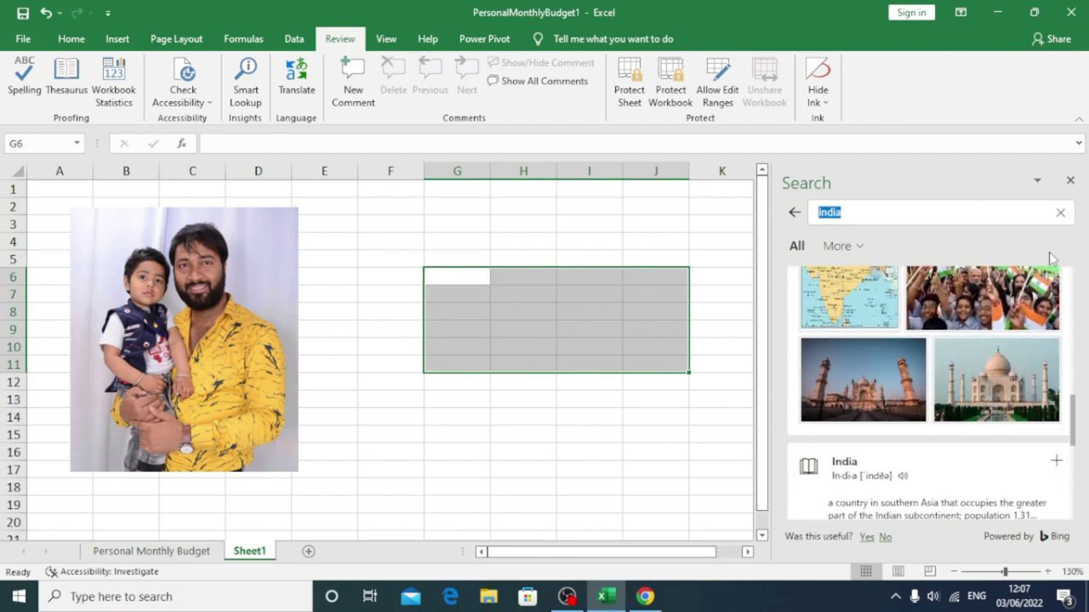
Step: Filter the India results to Web, browse them, then close the Search pane
click(848, 247)
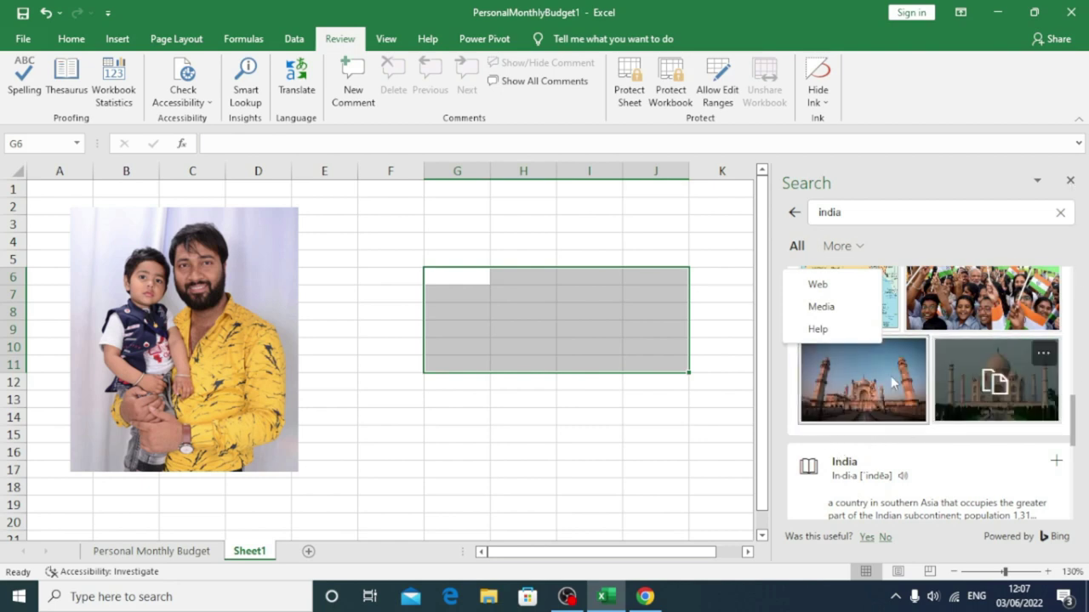
click(830, 287)
drag(1072, 311, 1073, 423)
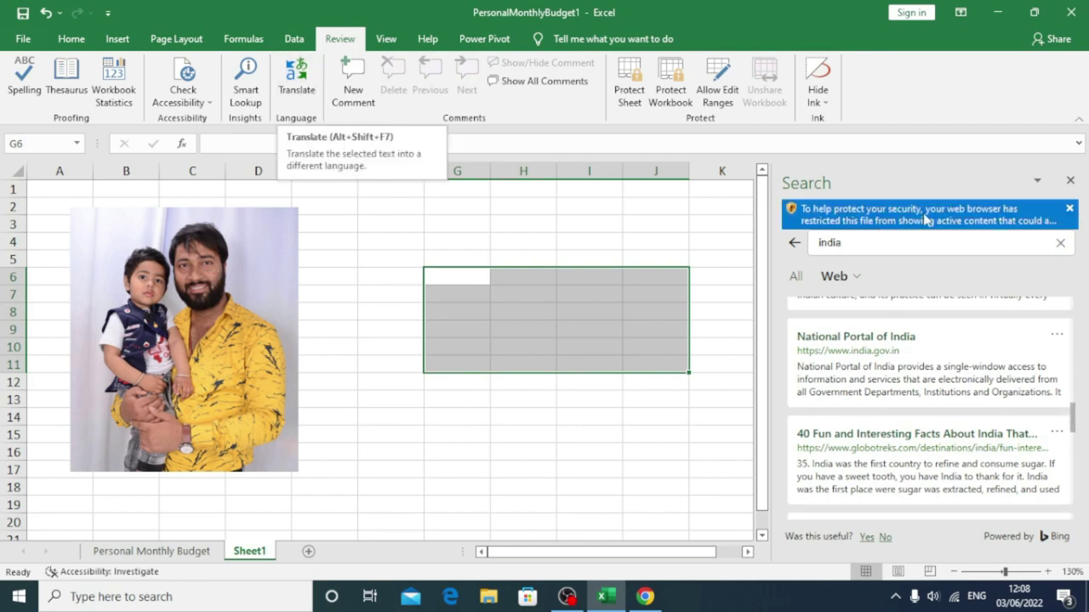
click(1070, 181)
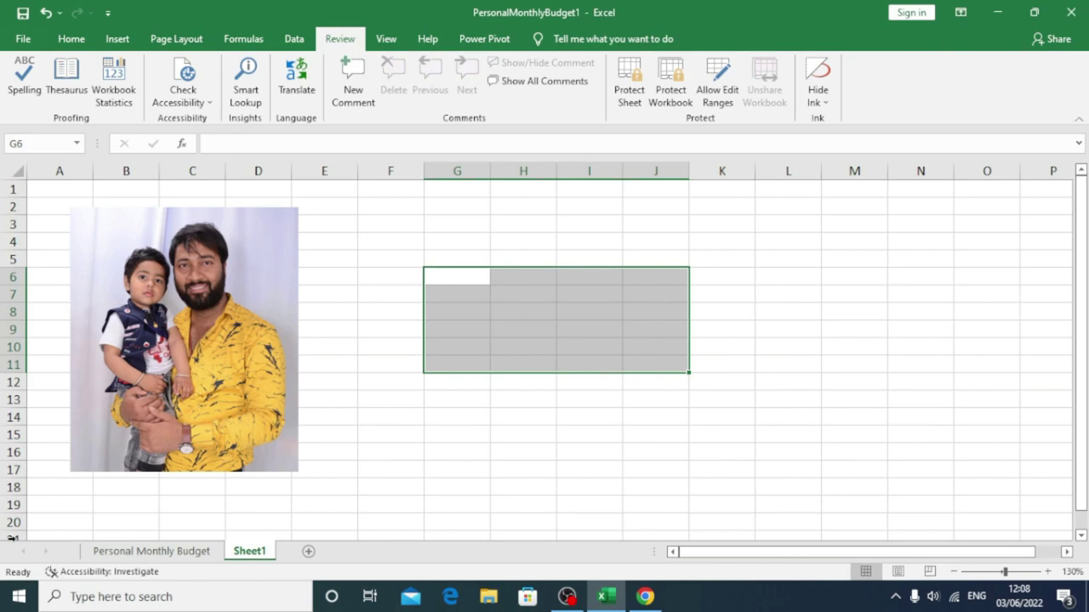
Step: On the Personal Monthly Budget sheet, translate the Sporting events label in G16 into Bulgarian
click(132, 551)
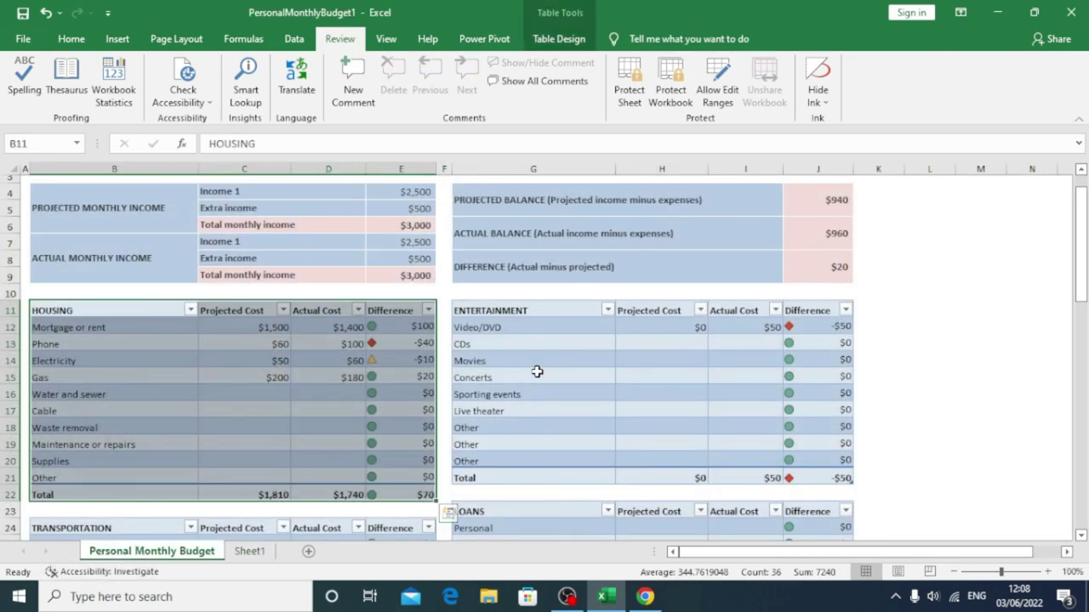
click(531, 372)
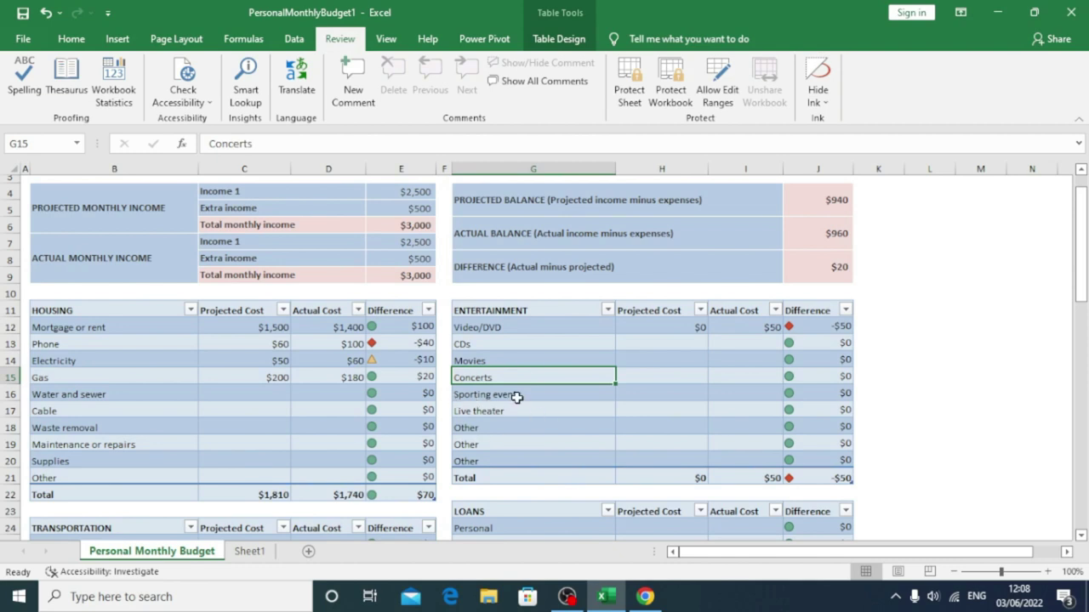
click(500, 394)
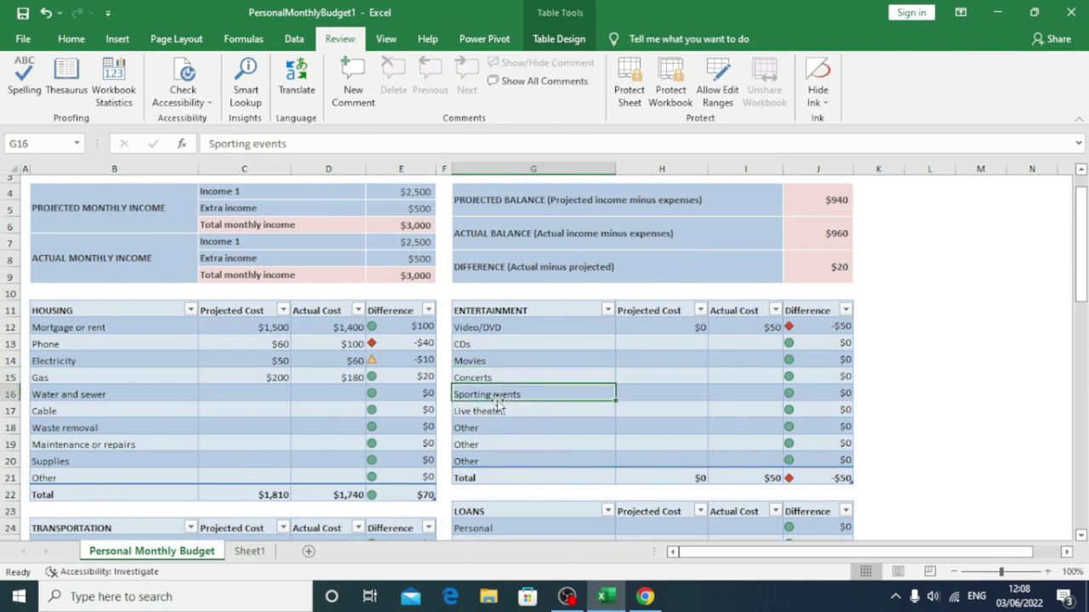
click(298, 81)
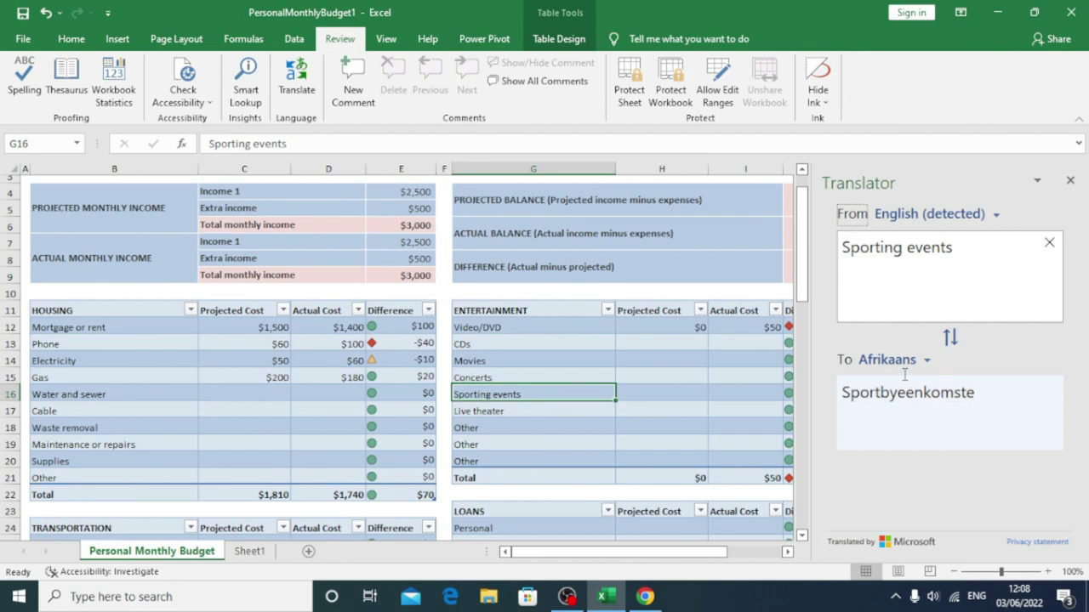
click(923, 360)
drag(1023, 414, 1025, 439)
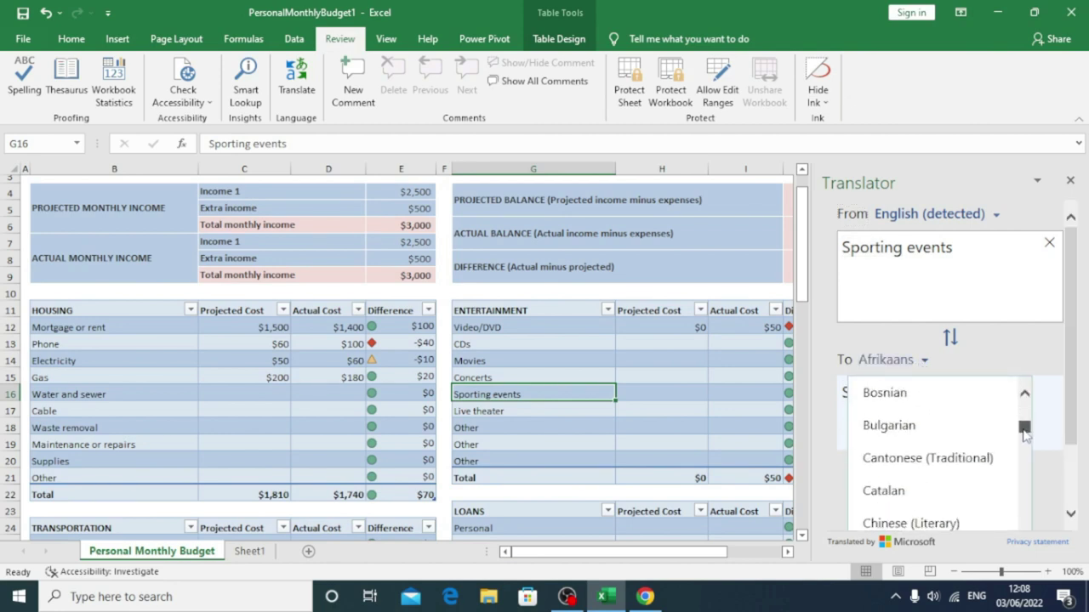
click(886, 424)
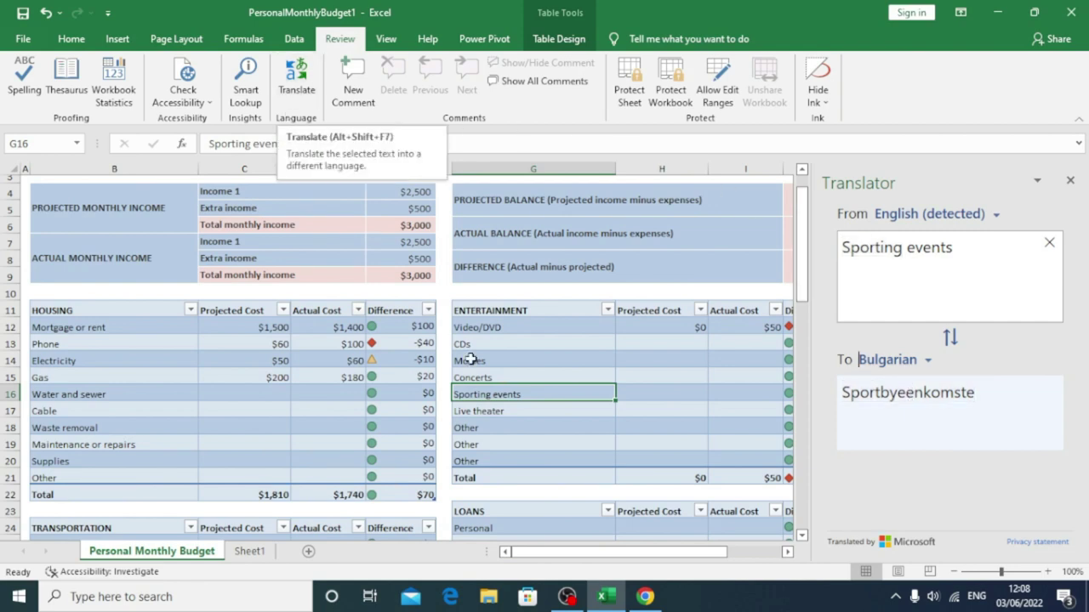
Step: Translate the Extra income label in C5, then close the Translator
scroll(469, 359, up, 1)
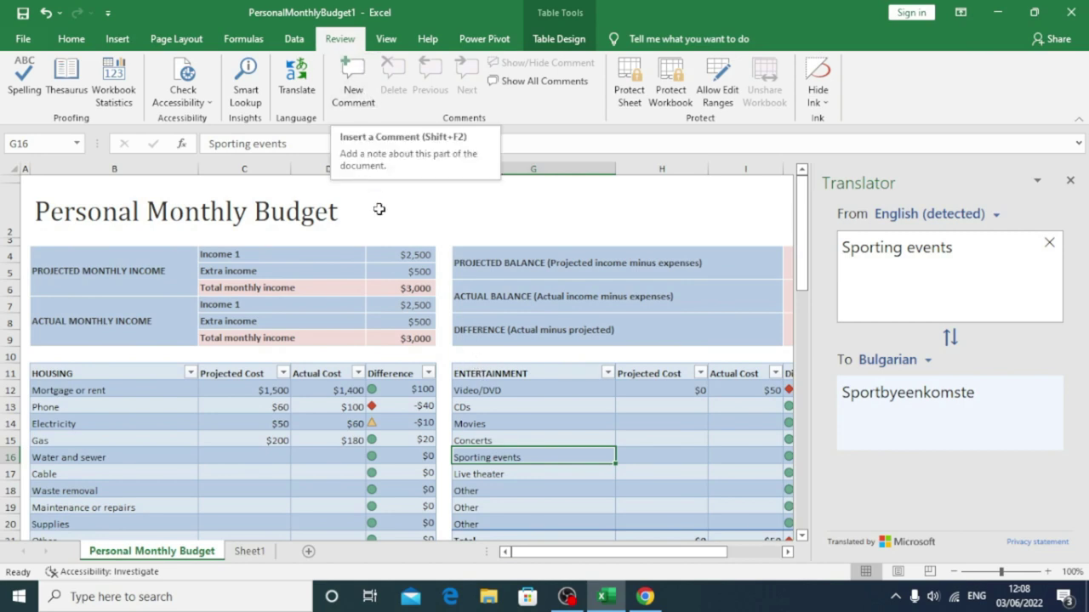
click(258, 273)
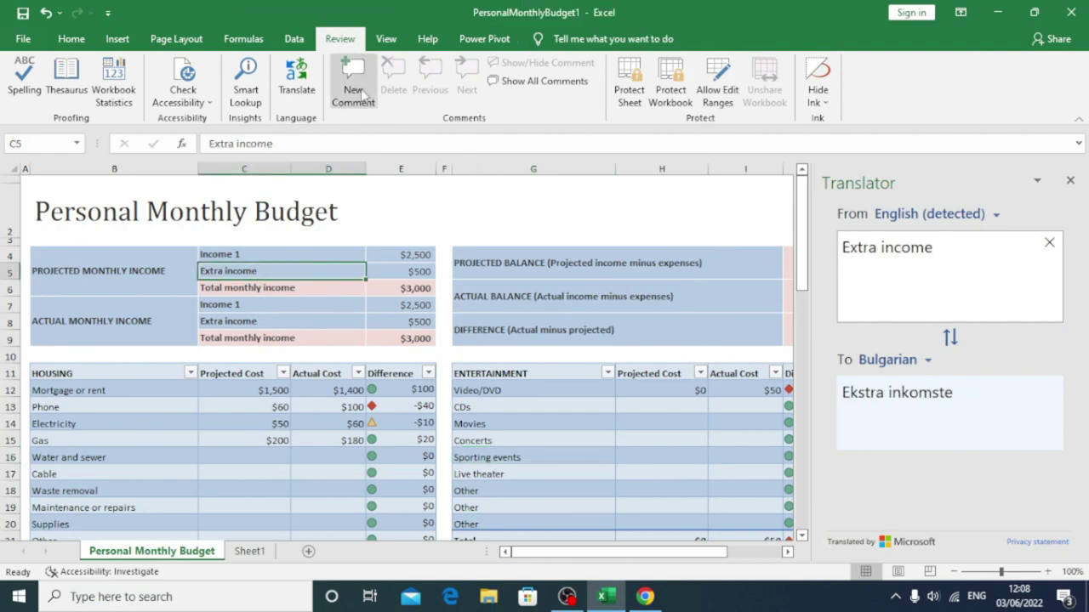
click(1070, 180)
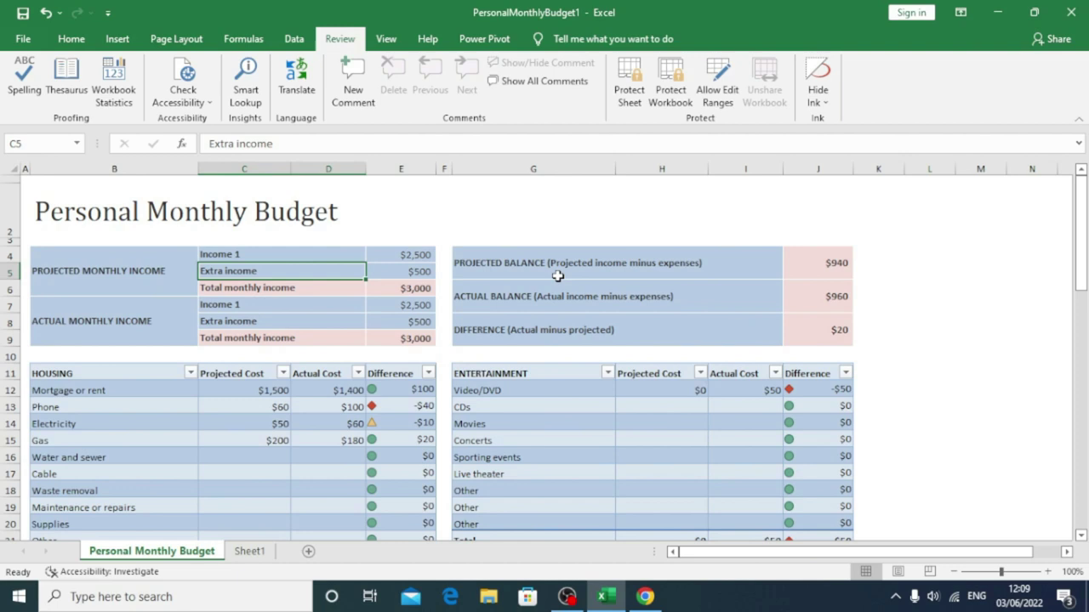
Step: Add a two-line placeholder comment 'sdfgvdgdfg / dfgdfg' to cell C5
click(353, 81)
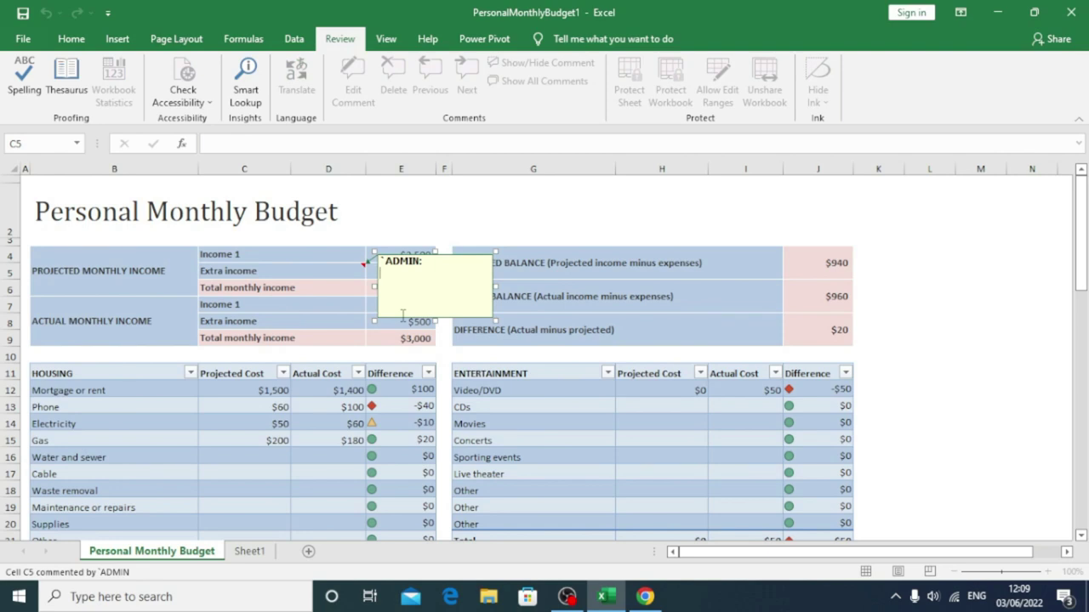
text(sdfgvdgdfg)
key(Return)
text(dfgdfg)
key(Return)
Step: Add a placeholder comment 'vcvdcxvxcv / sdfsdf' to C8, then show and hide all comments
click(242, 323)
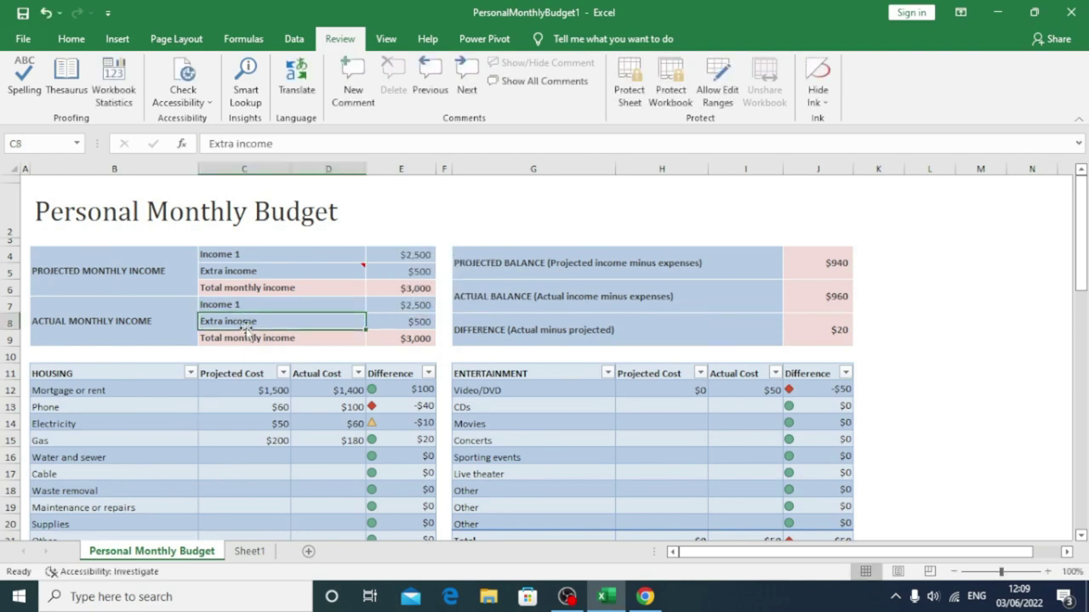
click(355, 96)
text(vcvdcxvxcv)
key(Return)
text(sdfsdf)
key(Return)
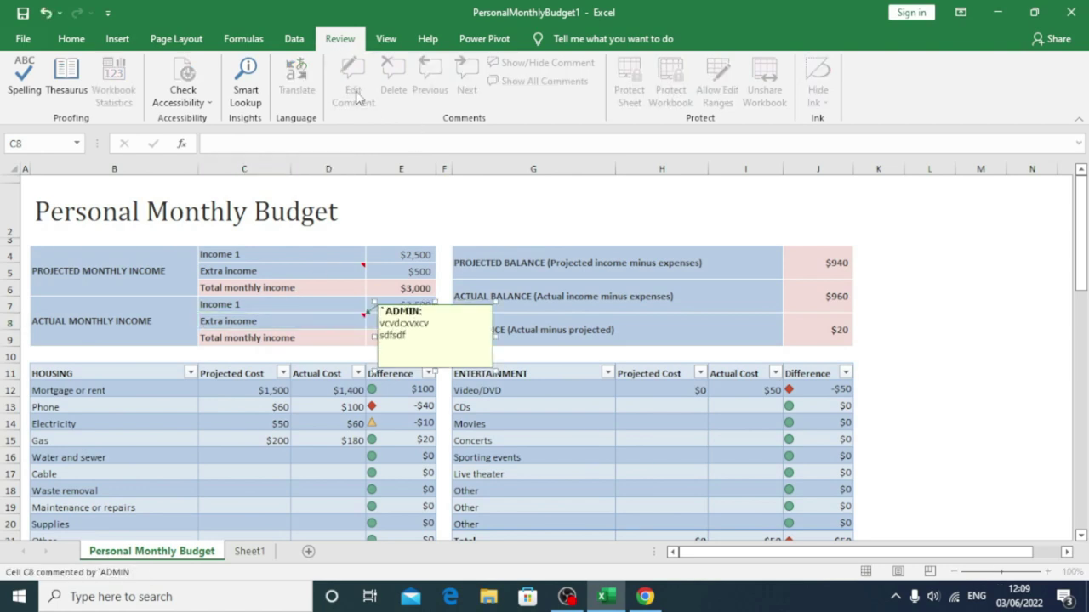
click(383, 221)
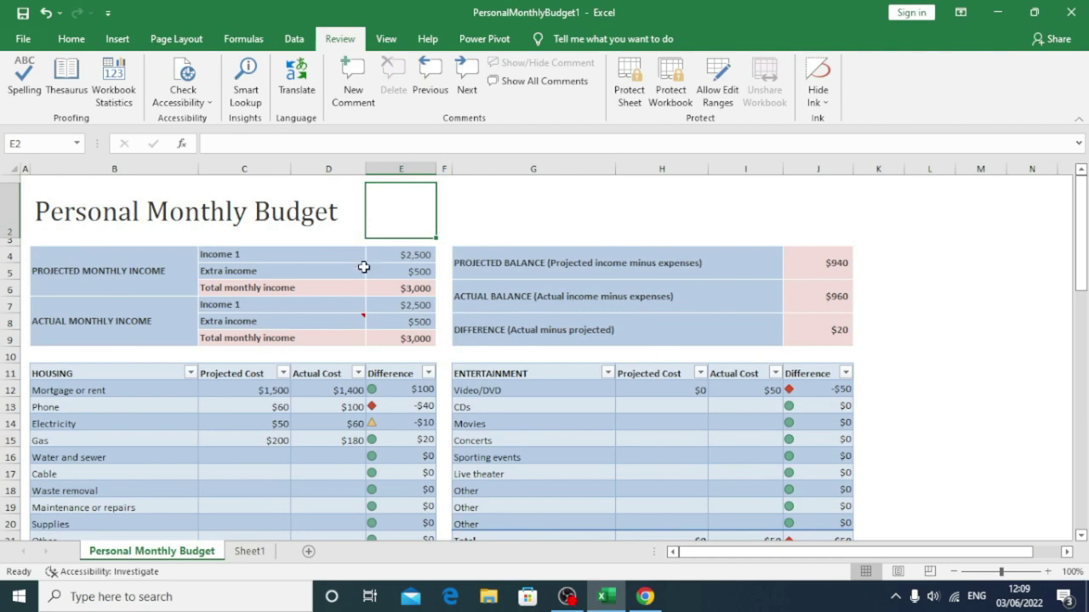
click(547, 85)
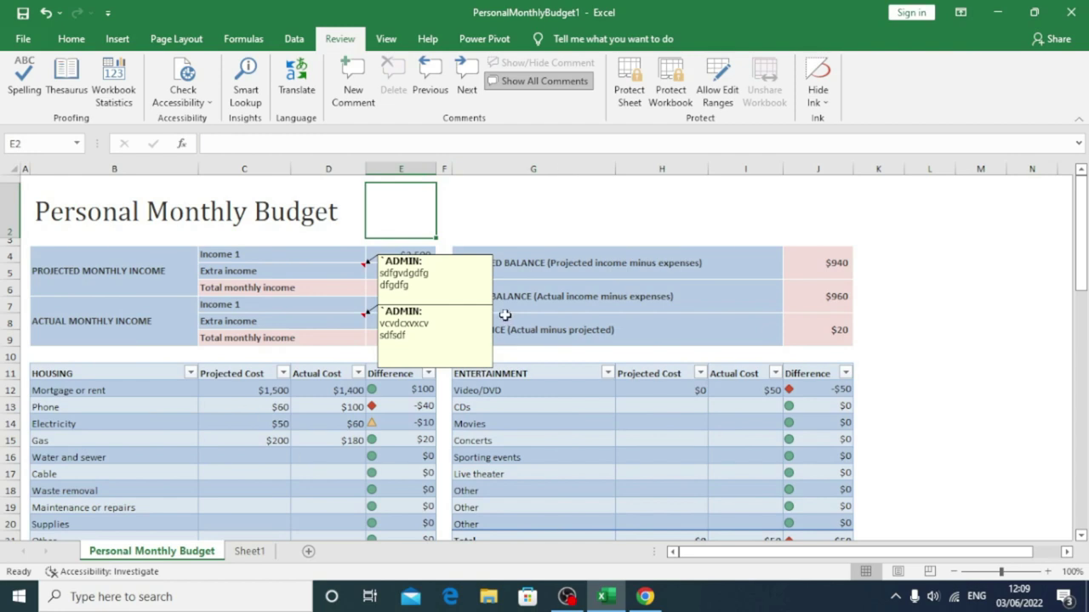
click(519, 83)
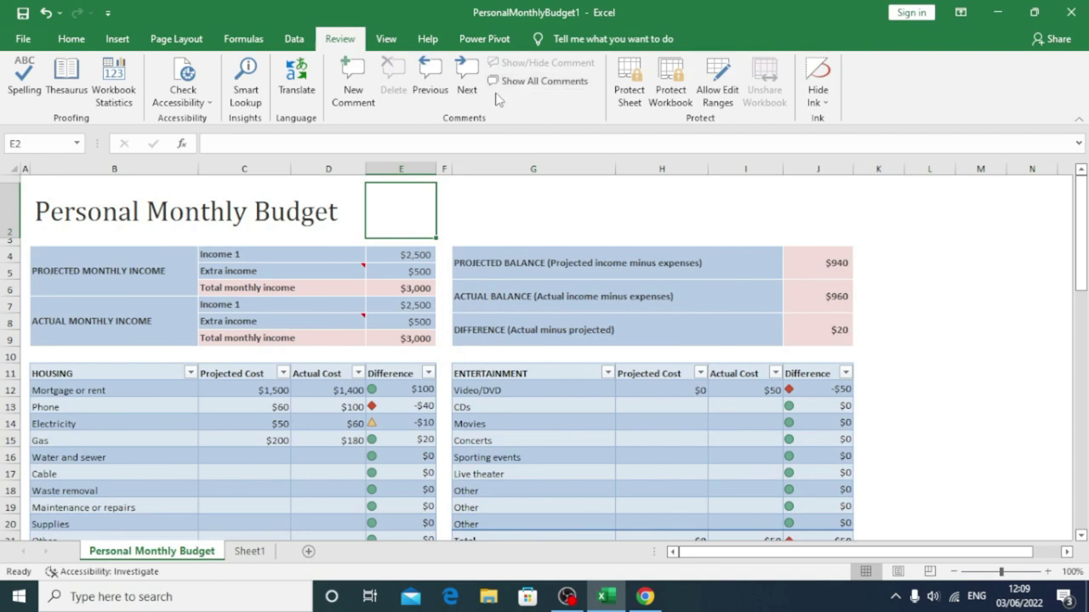
Step: Step back and forth between the C5 and C8 comments and toggle the C8 comment's visibility
click(433, 92)
click(506, 345)
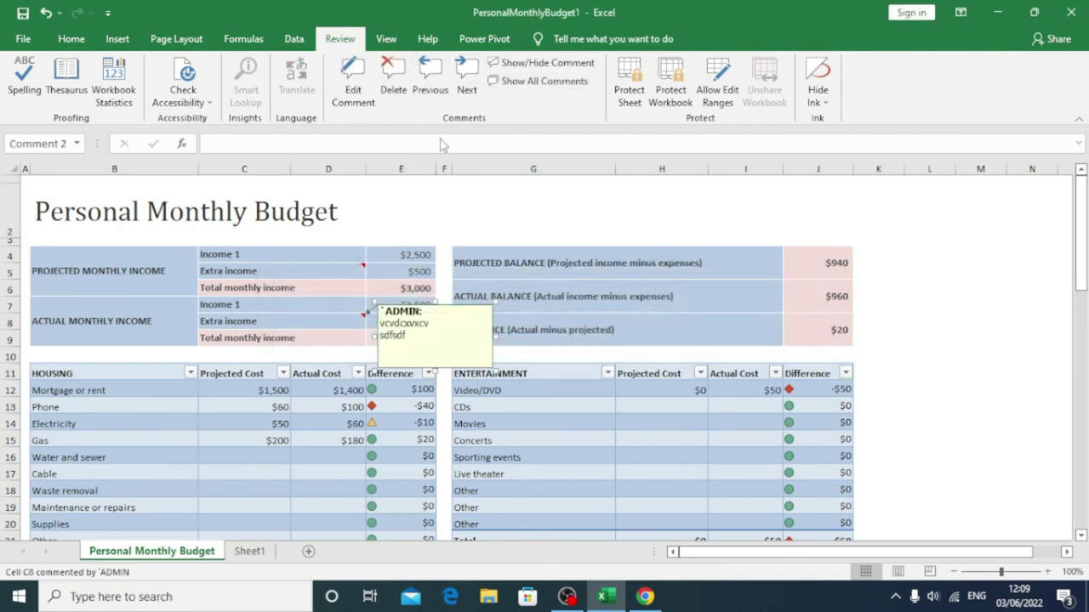
click(428, 85)
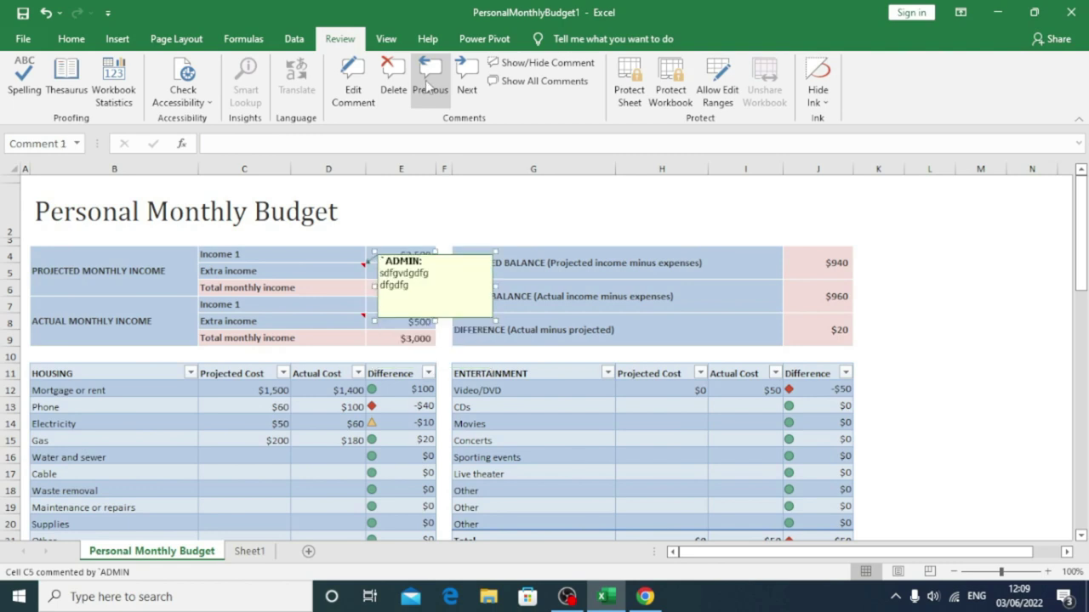
click(470, 81)
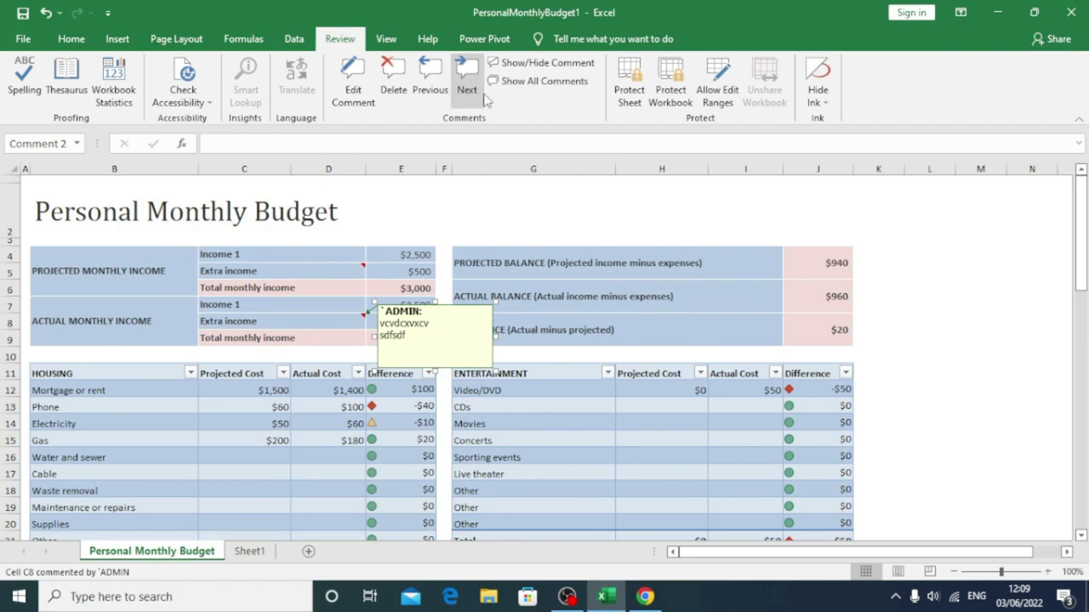
click(550, 68)
click(549, 68)
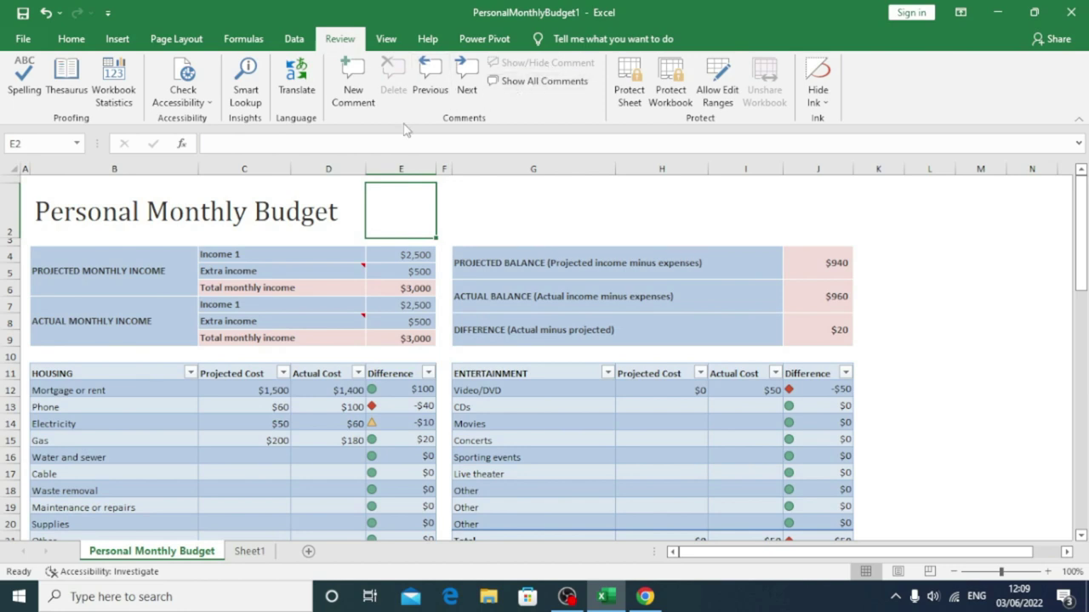
Step: Delete the comments on C5 and C8
click(367, 270)
click(358, 271)
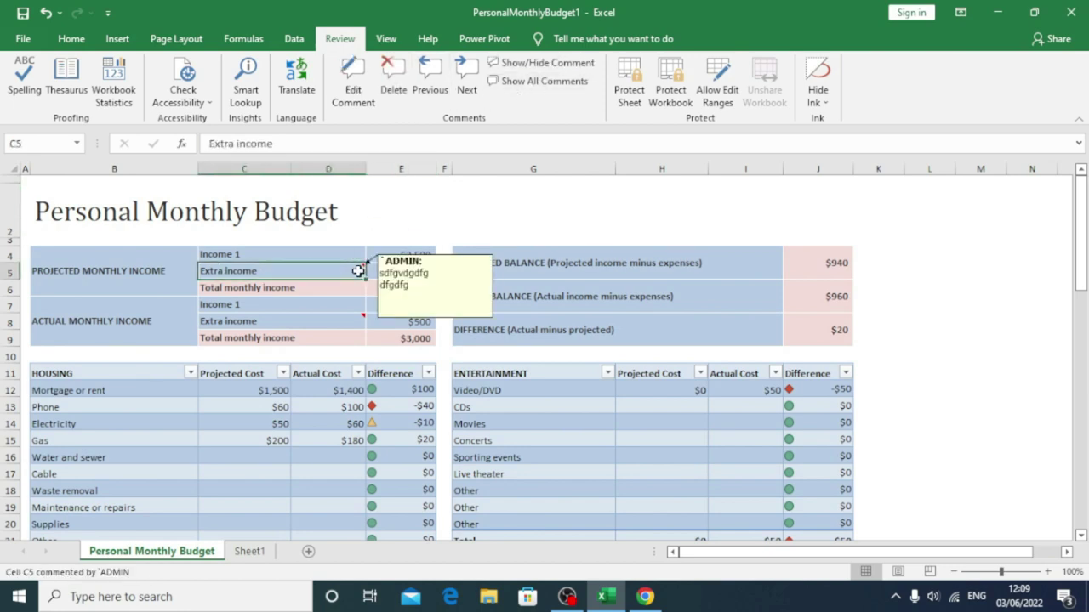
click(393, 80)
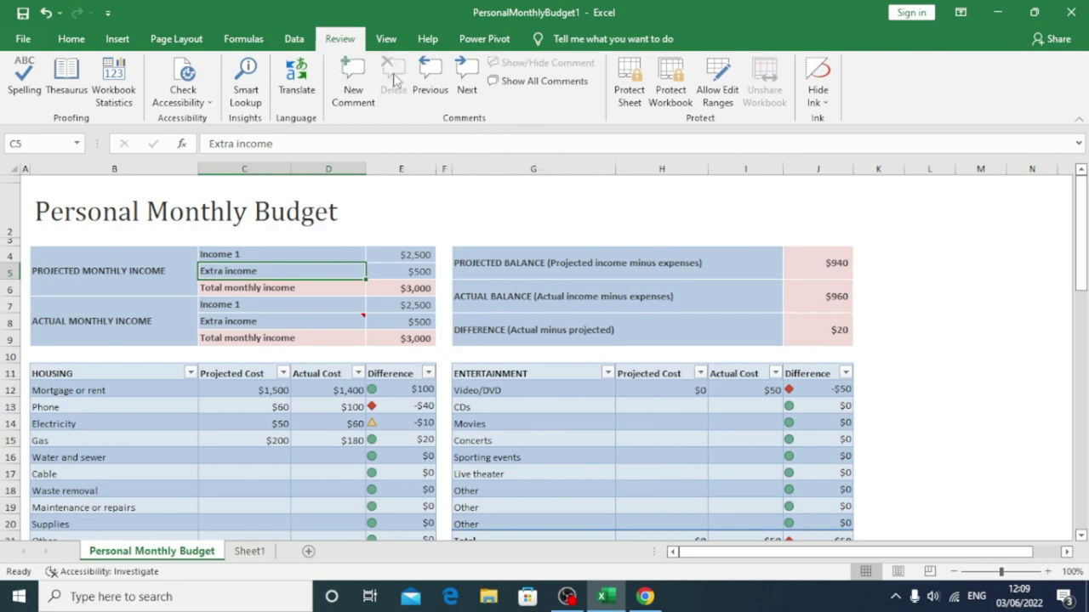
click(357, 319)
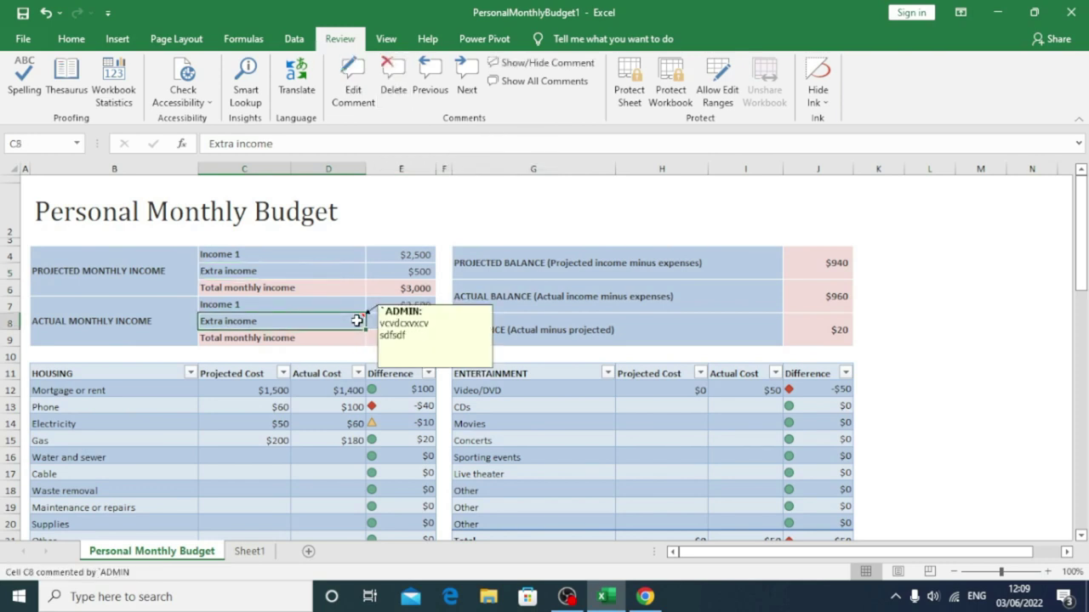
click(393, 80)
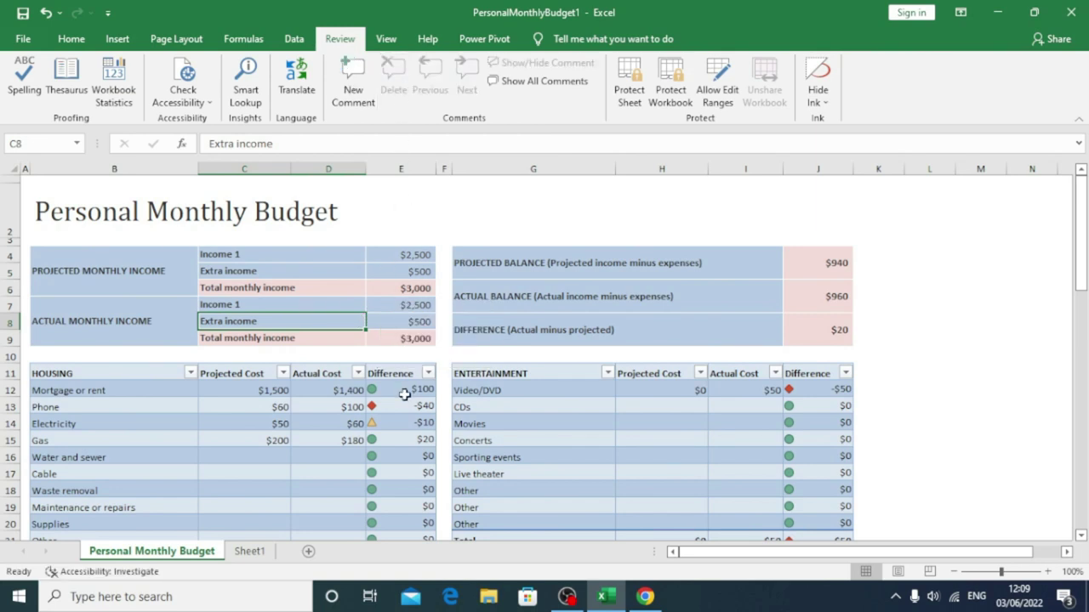